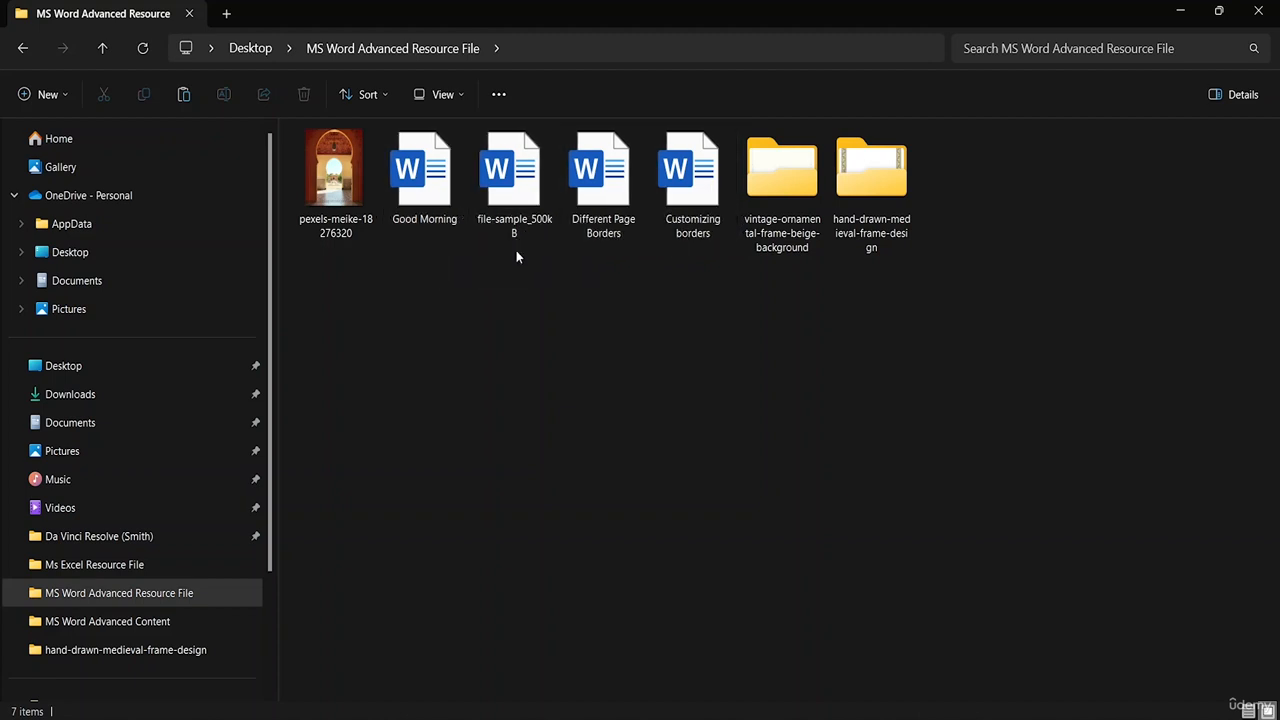
- Open the Good Morning and file-sample_500kB documents one after the other, review their pages, and close each one
double_click(428, 200)
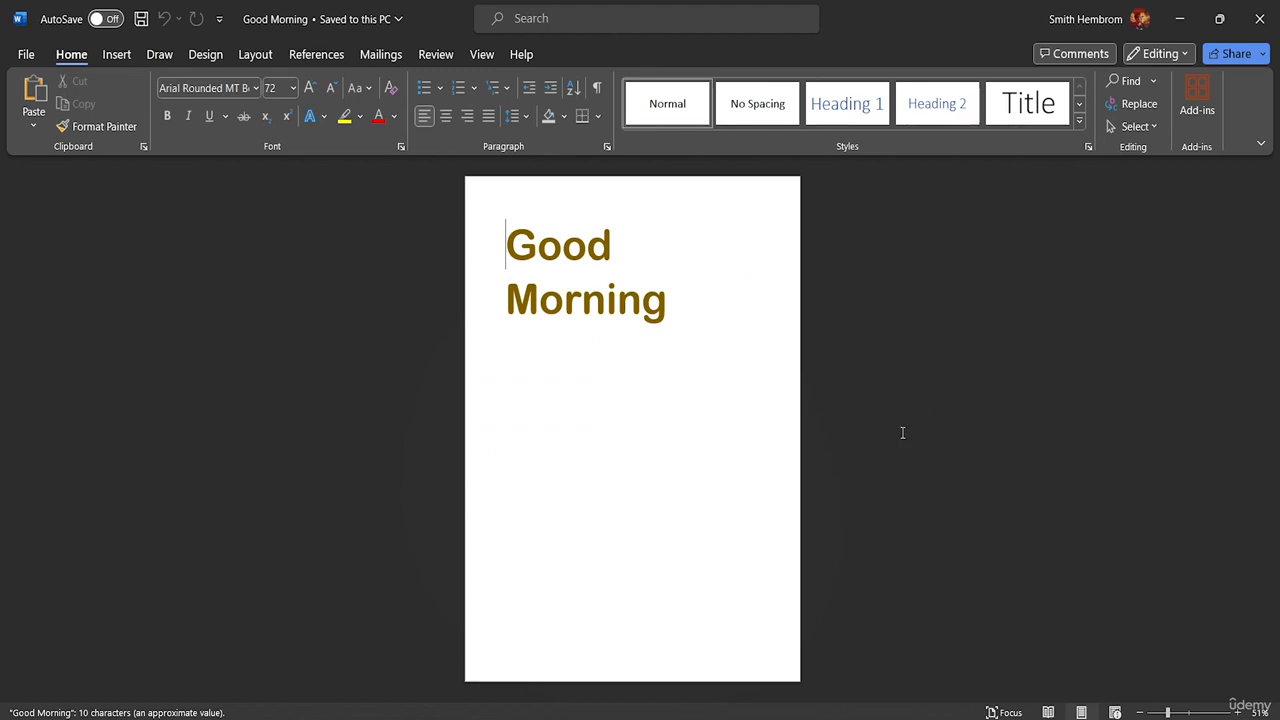
click(1259, 18)
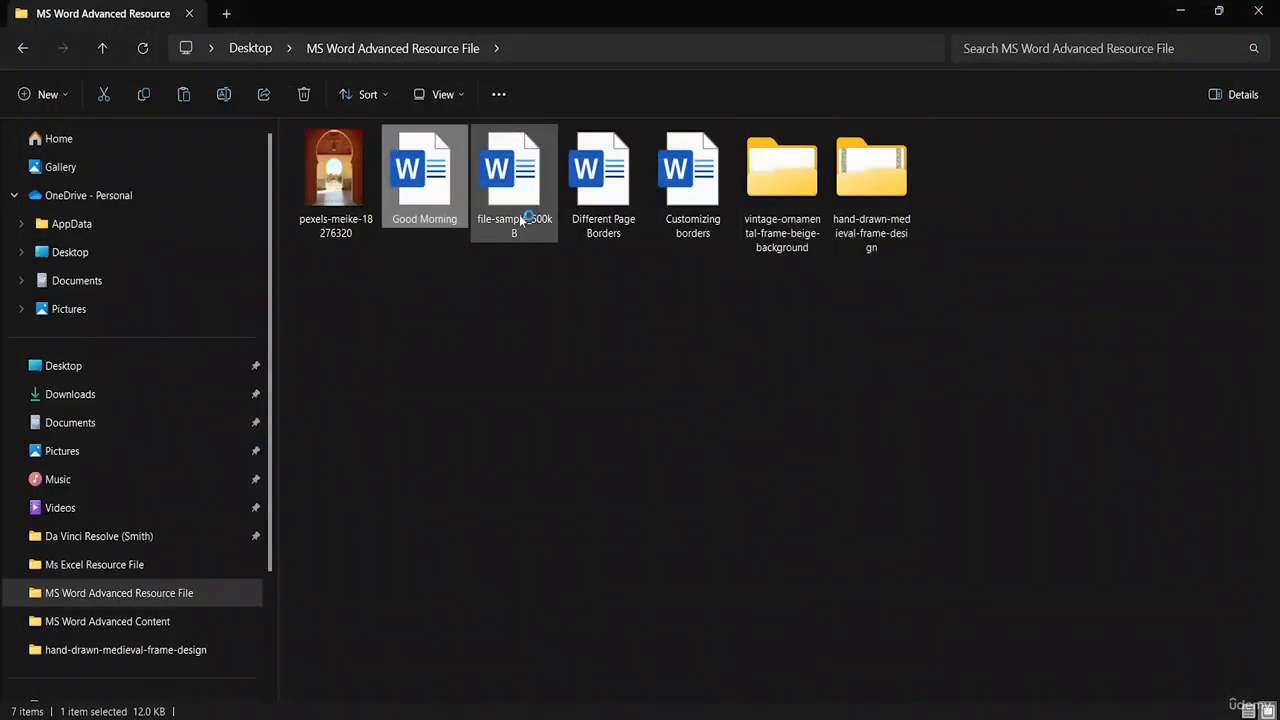
double_click(519, 214)
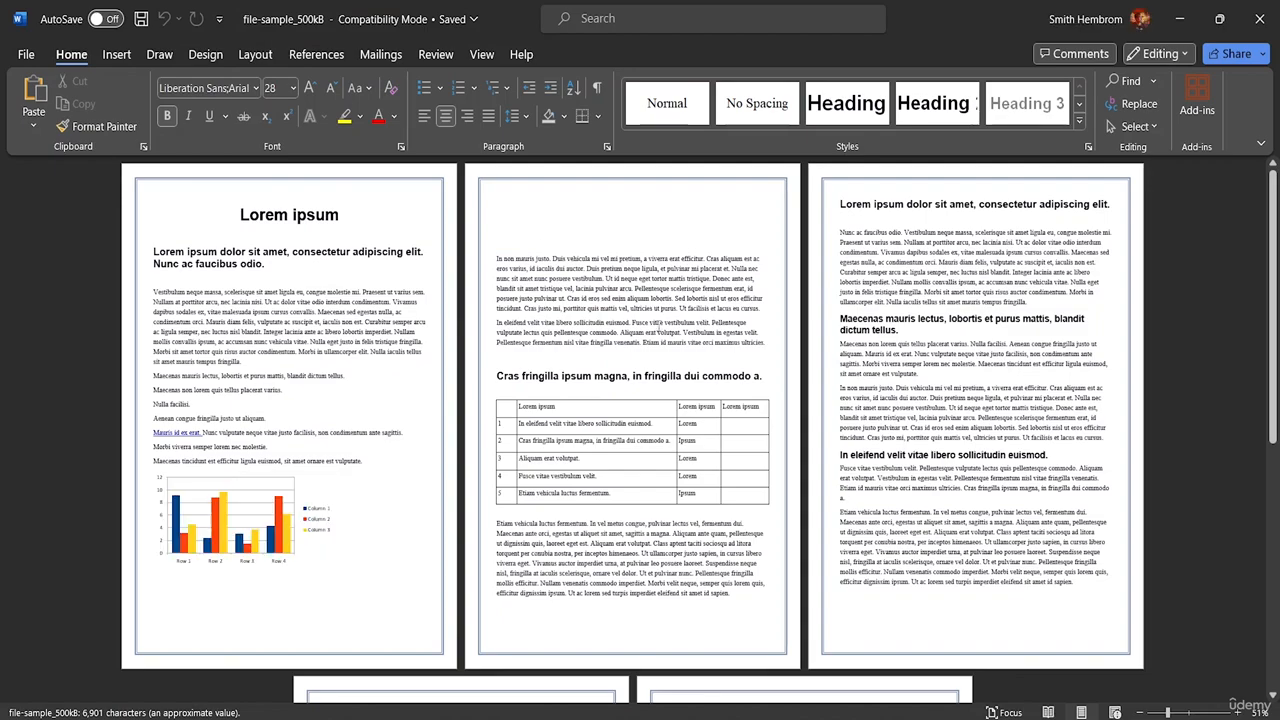
scroll(830, 406, down, 5)
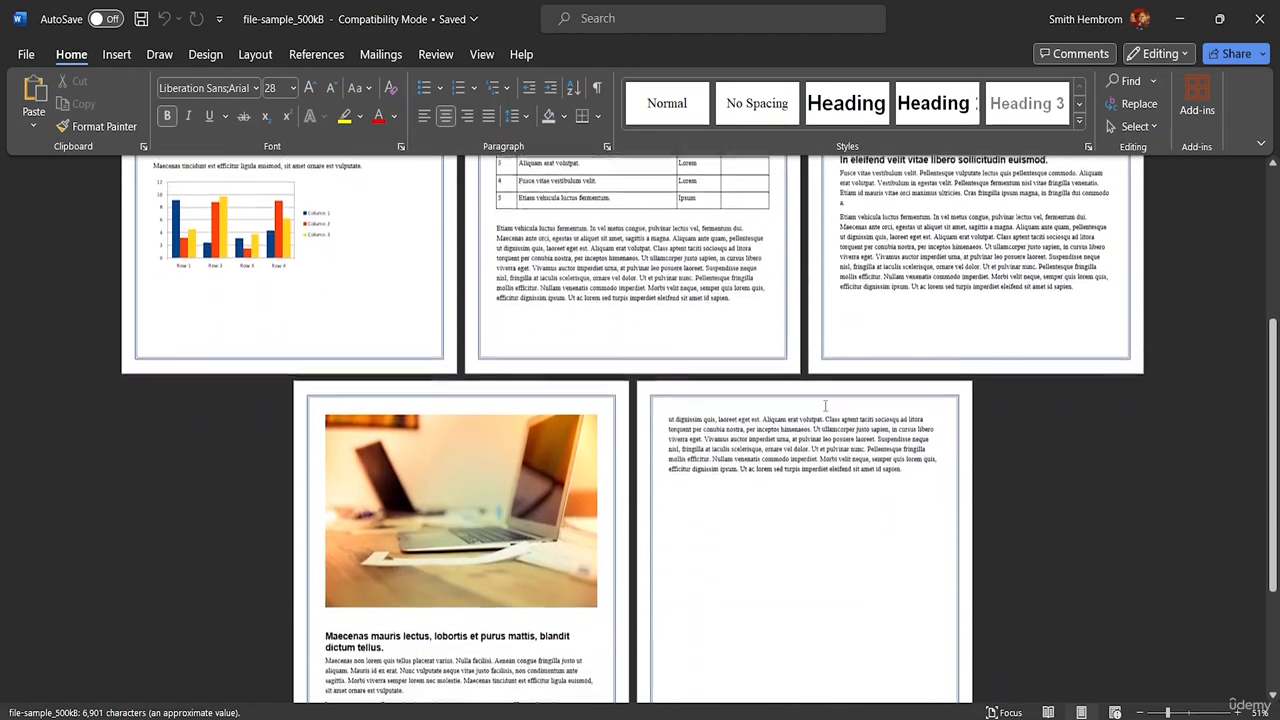
scroll(825, 405, down, 3)
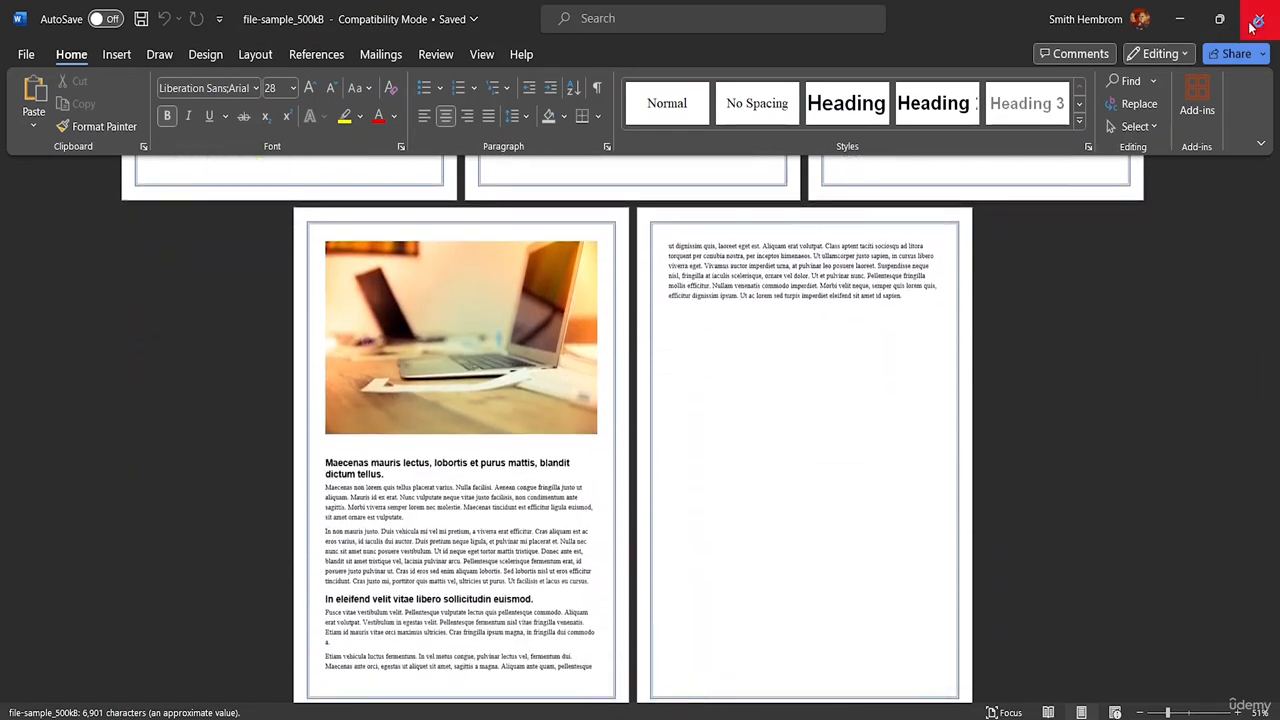
click(1250, 27)
- Open the Different Page Borders and Customizing borders documents in turn, review their borders, and close each one
double_click(623, 213)
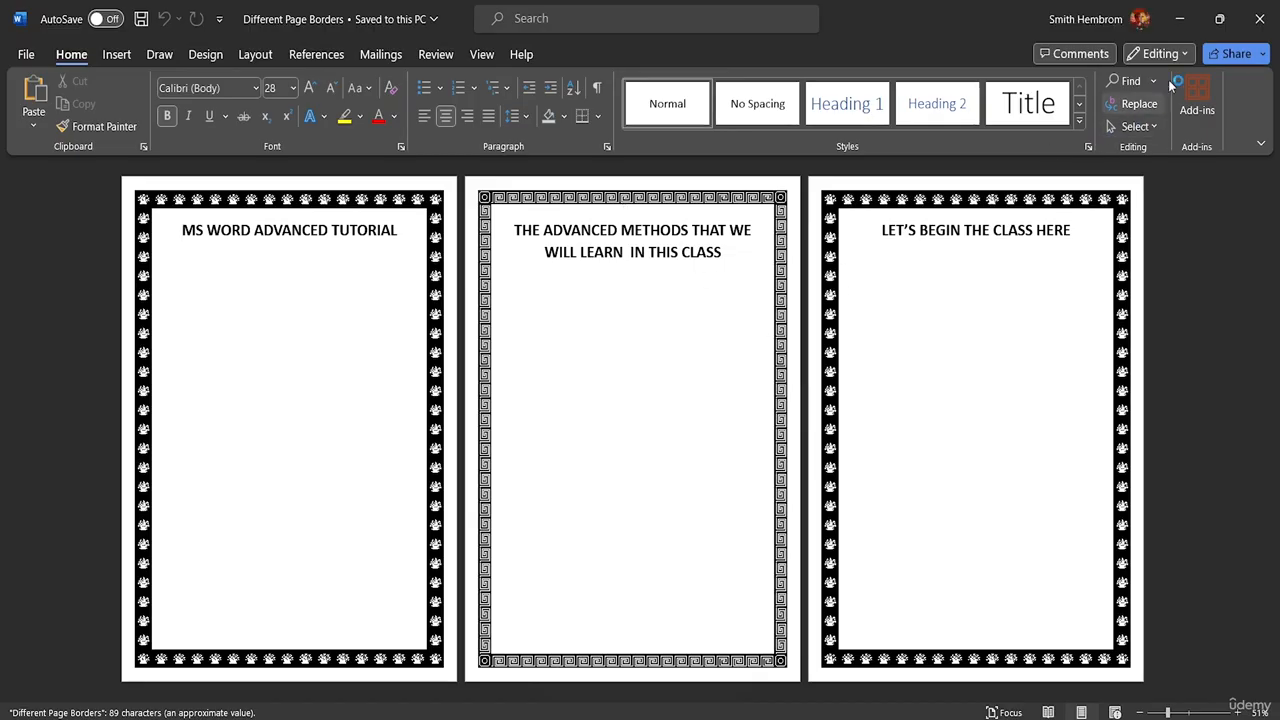
click(1259, 18)
click(712, 229)
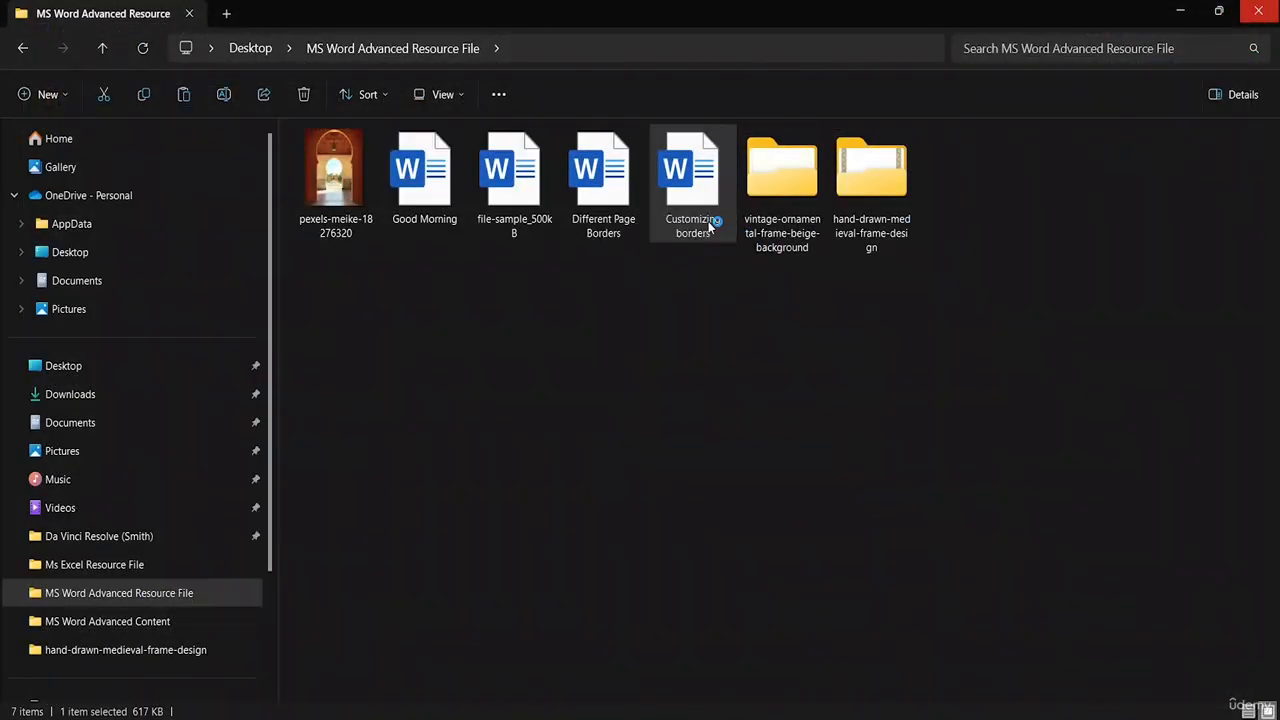
right_click(711, 228)
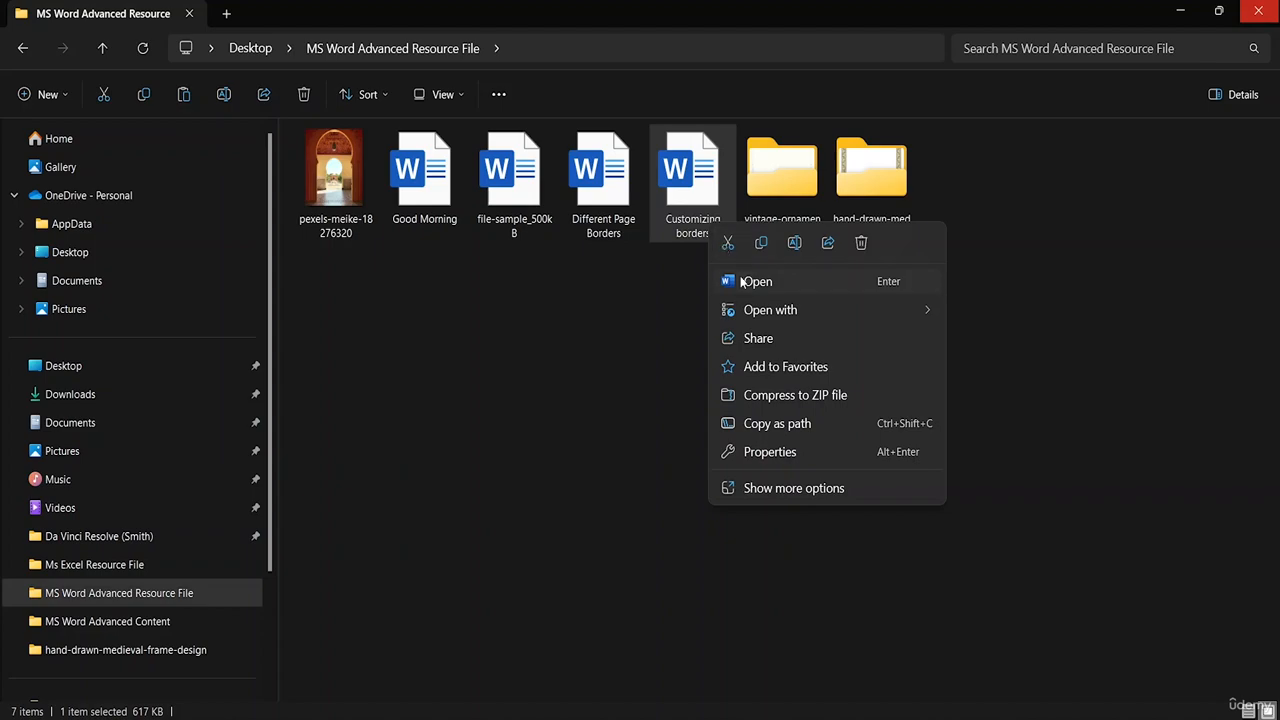
click(741, 281)
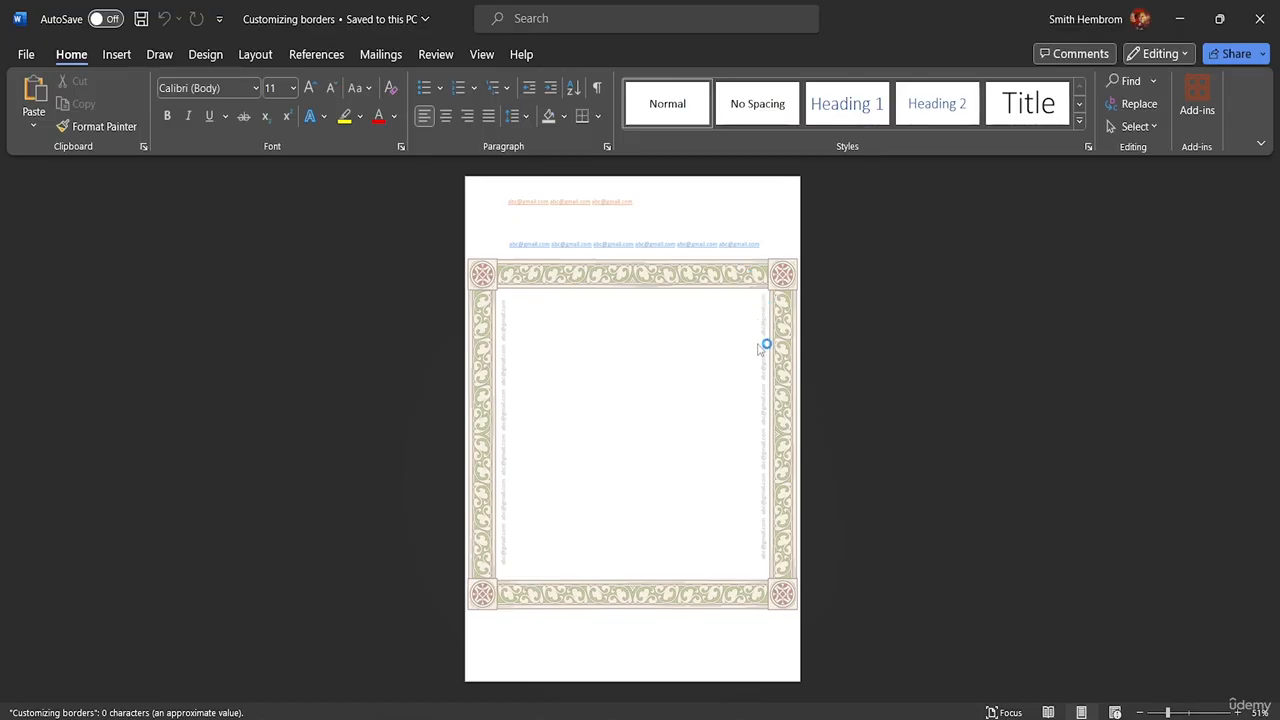
click(1262, 18)
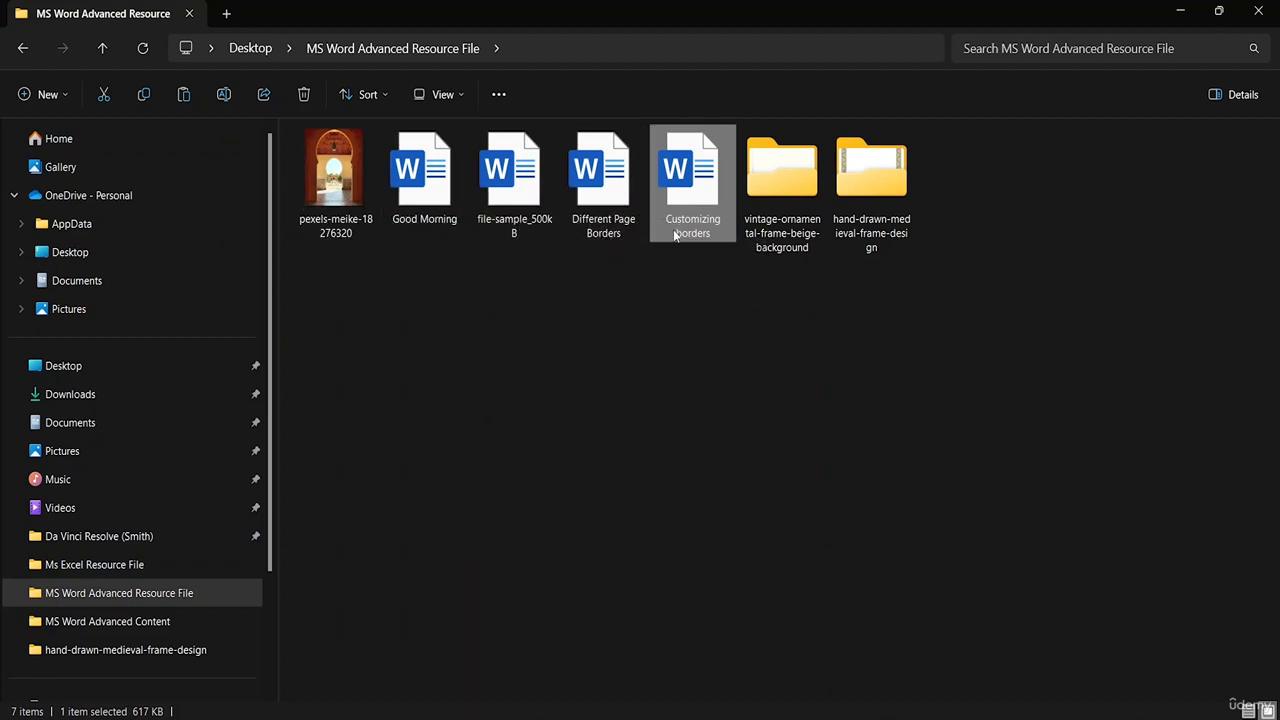
- Rename the Different Page Borders file as "1 Different Page Borders"
right_click(588, 238)
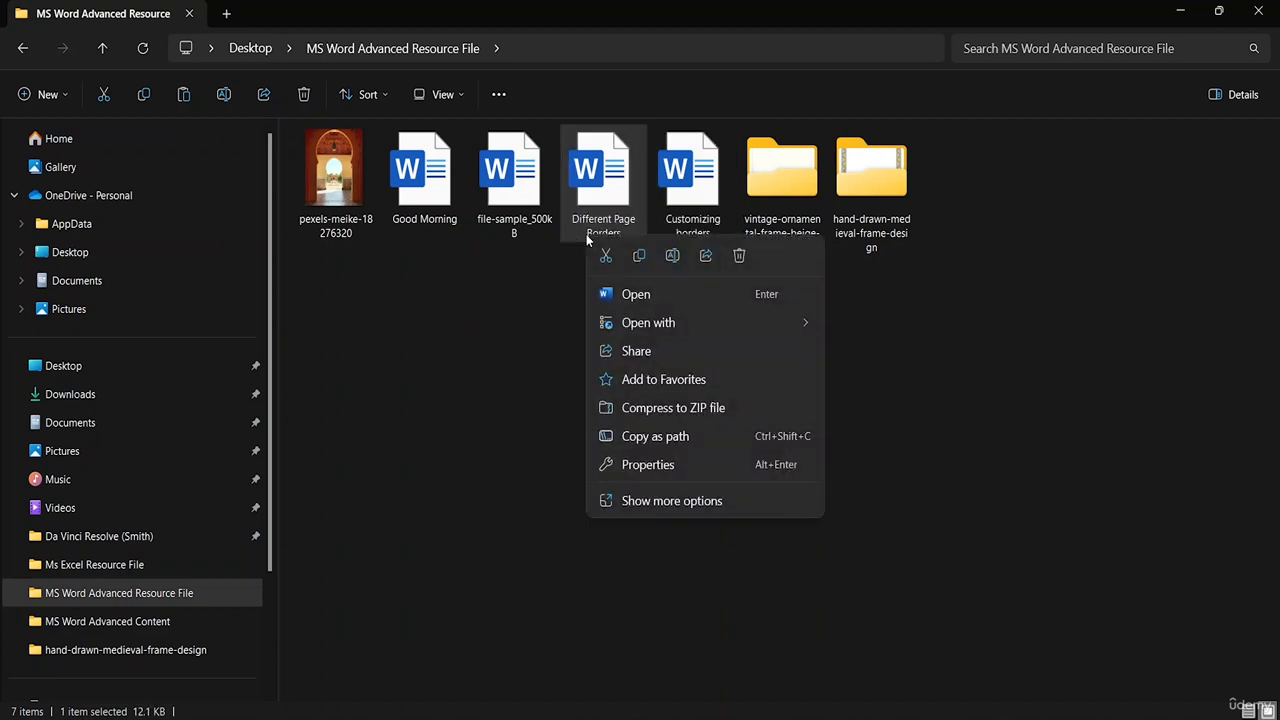
click(672, 256)
click(637, 232)
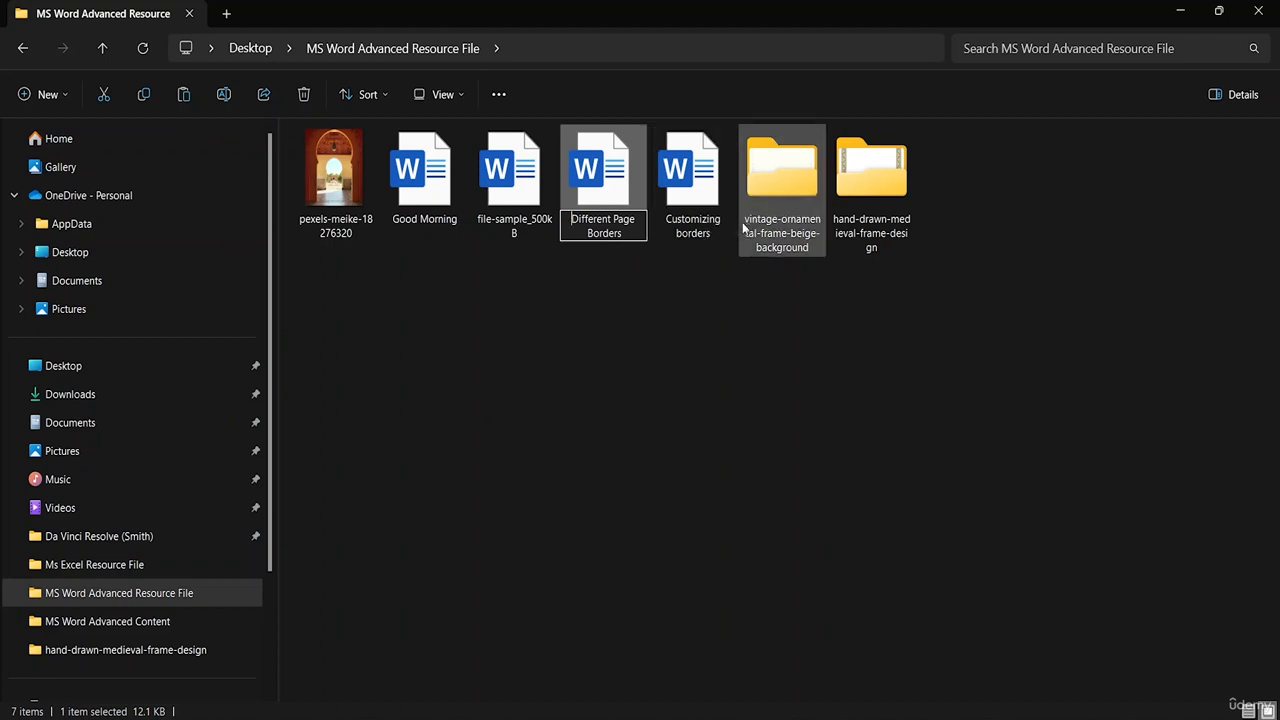
key(Home)
text(1)
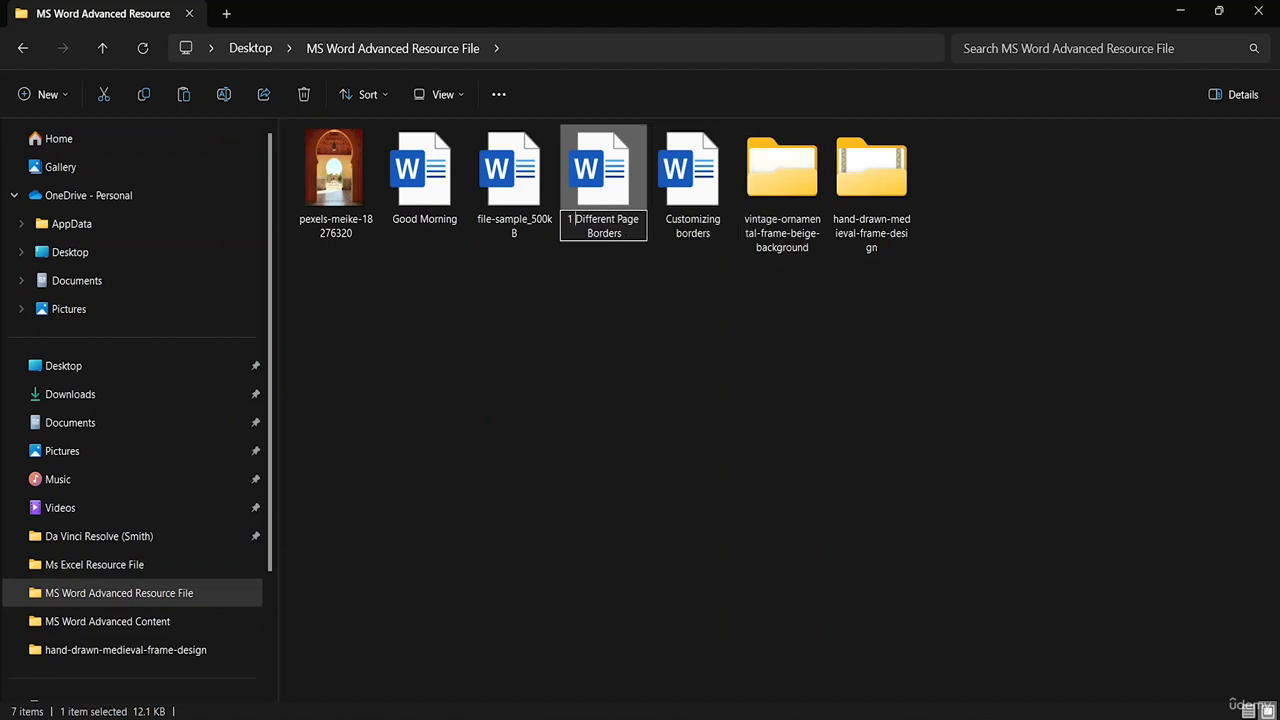
- Rename the Customizing borders file as "2 Customizing borders"
right_click(680, 235)
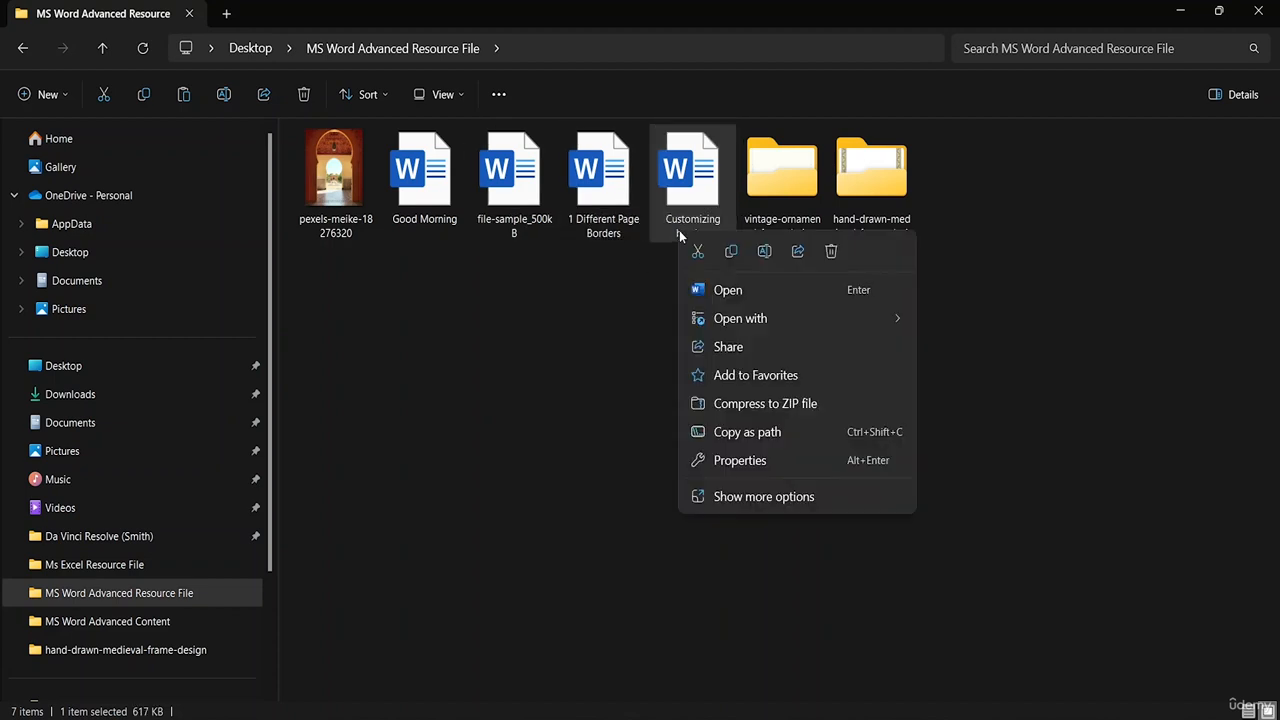
click(764, 252)
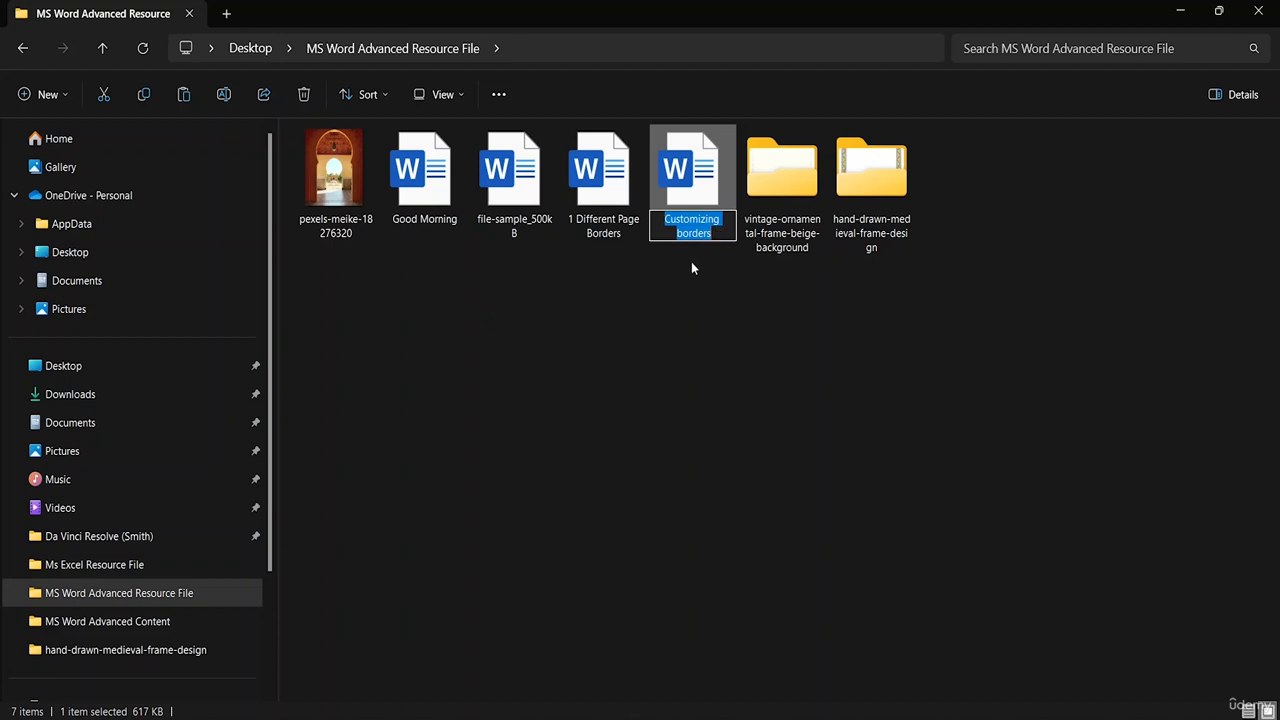
click(663, 219)
text(2)
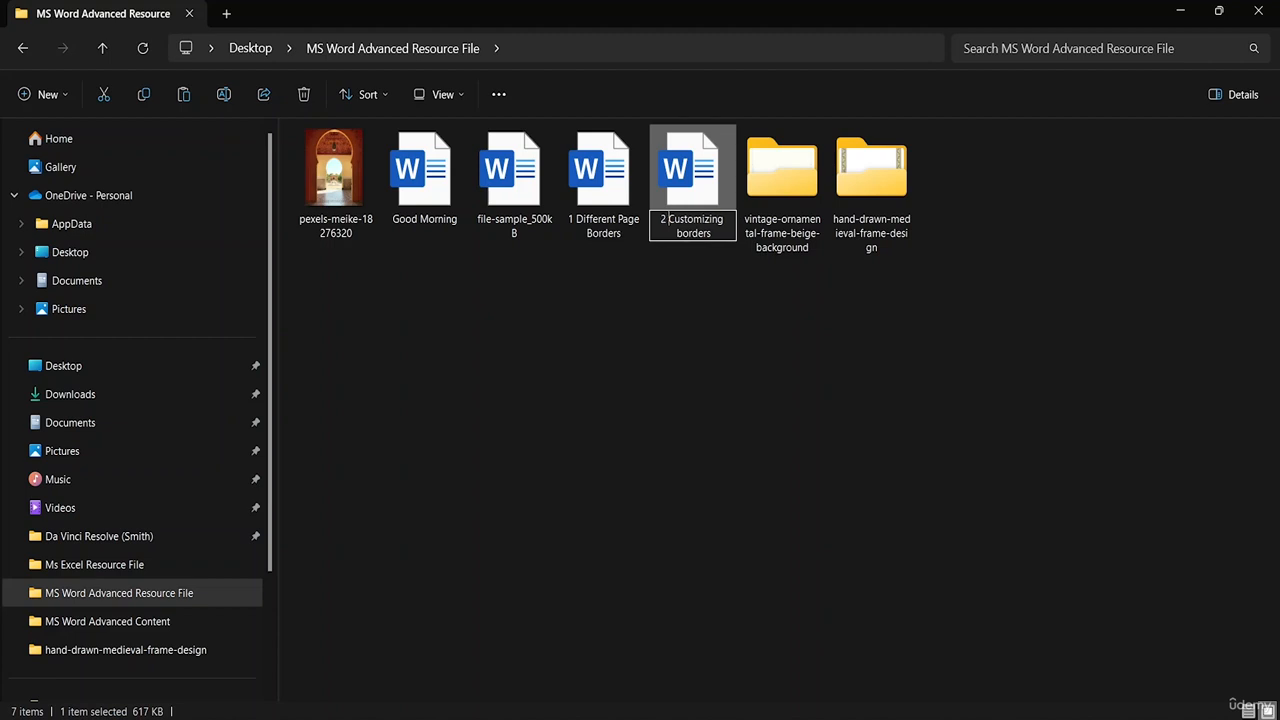
- Rename the Good Morning file as "3 Good Morning"
right_click(452, 228)
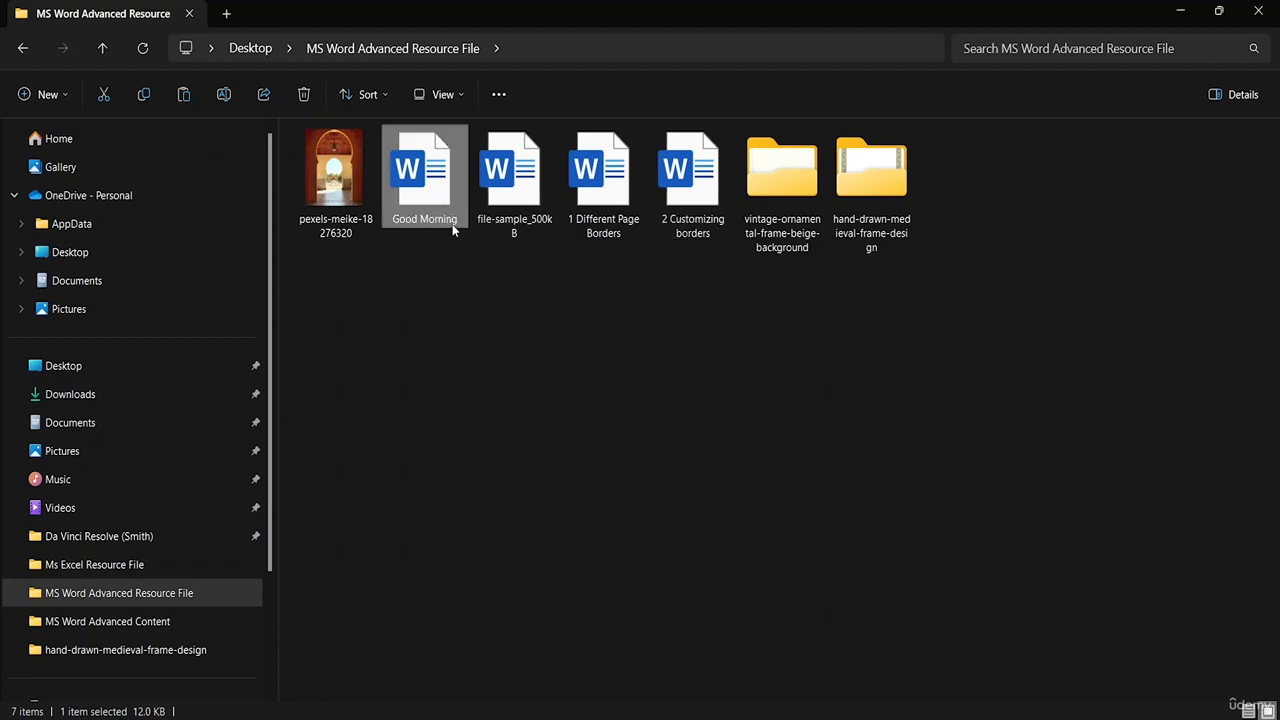
click(536, 246)
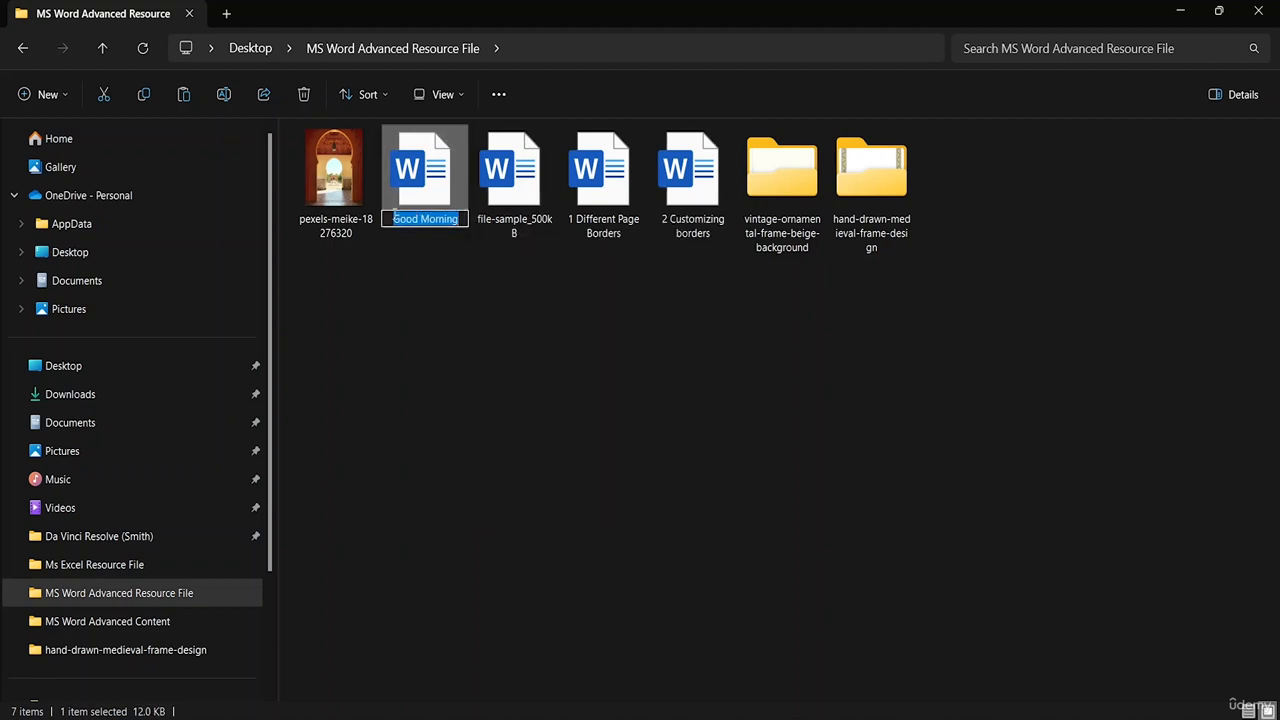
click(392, 218)
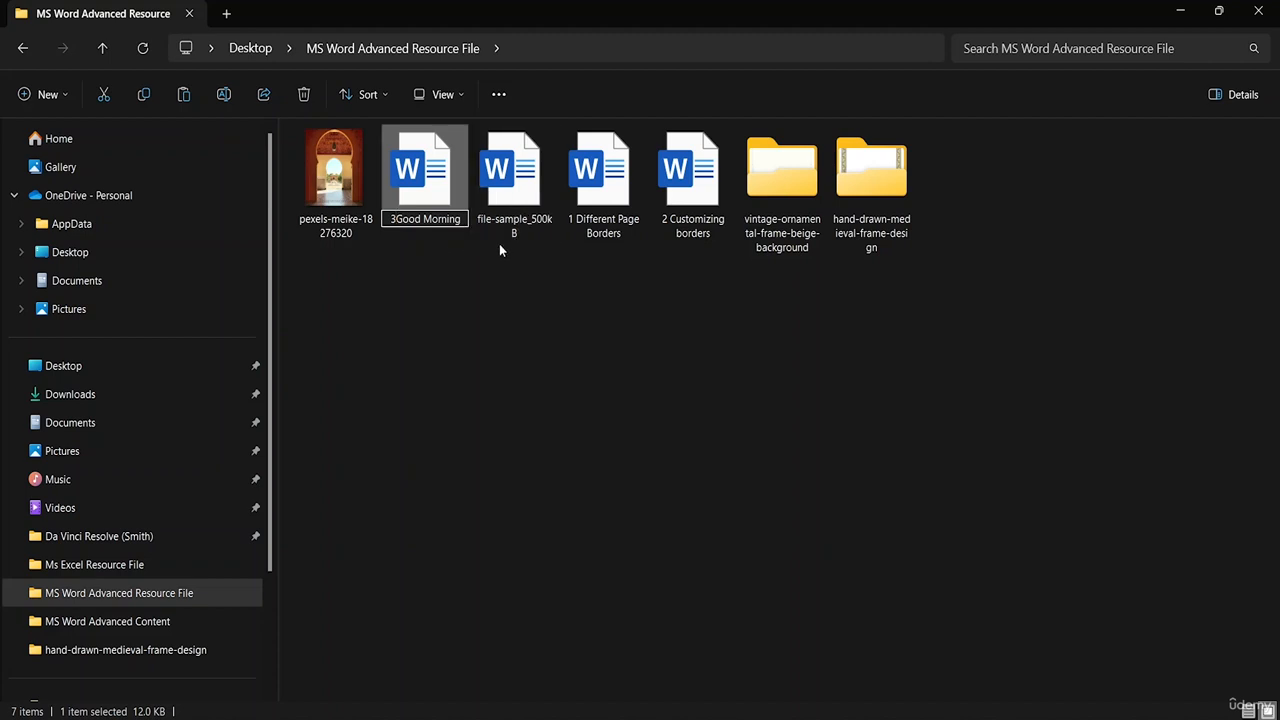
text(3)
click(484, 244)
- Rename the file-sample_500kB file as "4 file-sample_500kB"
right_click(488, 232)
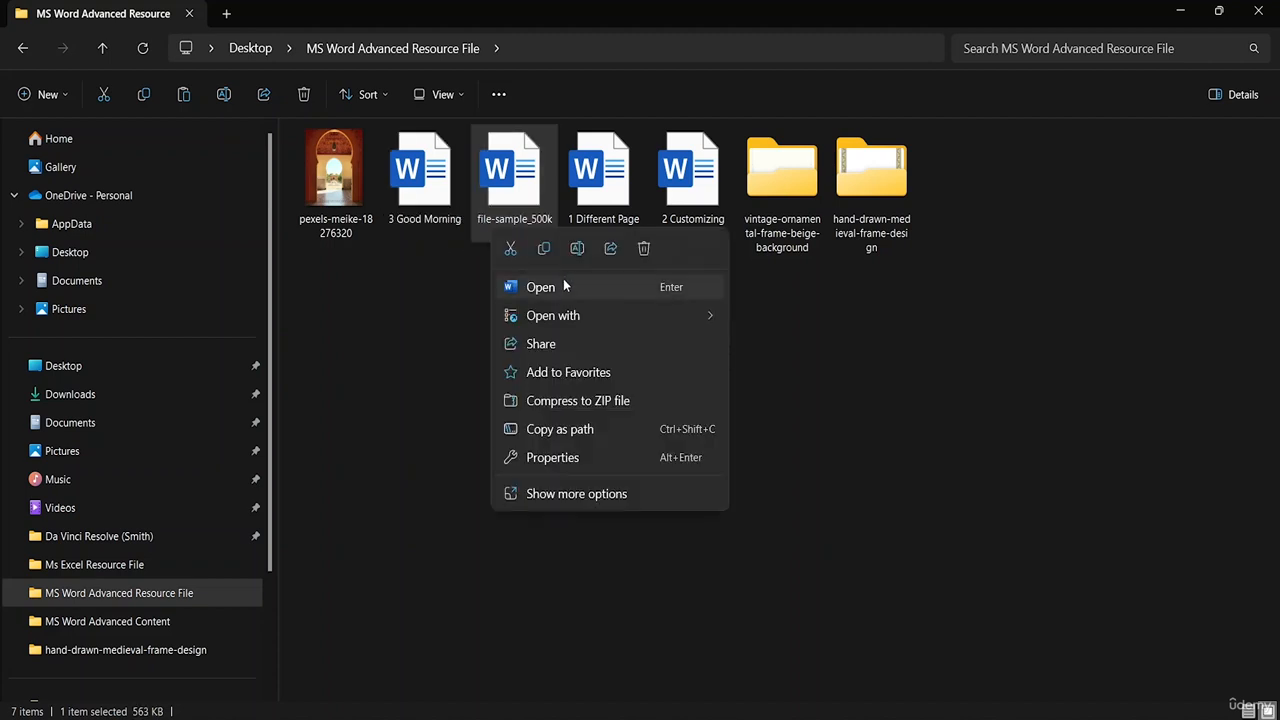
click(577, 251)
key(Home)
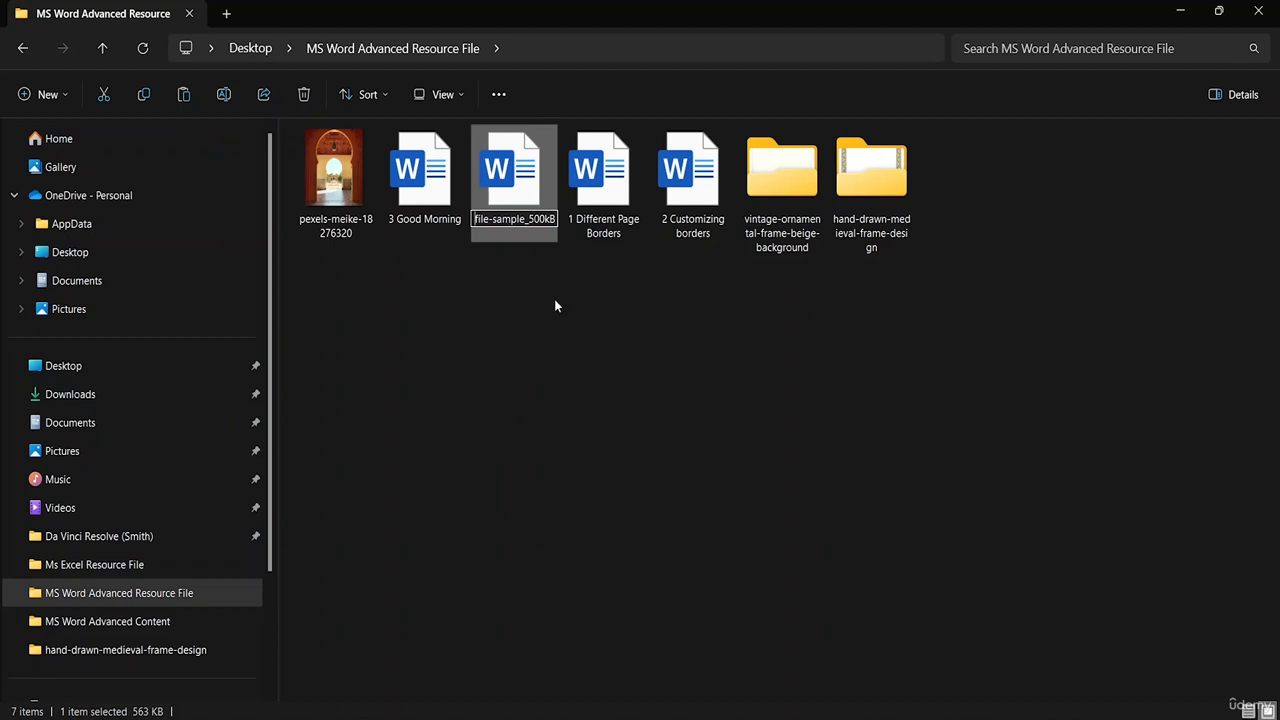
text(4)
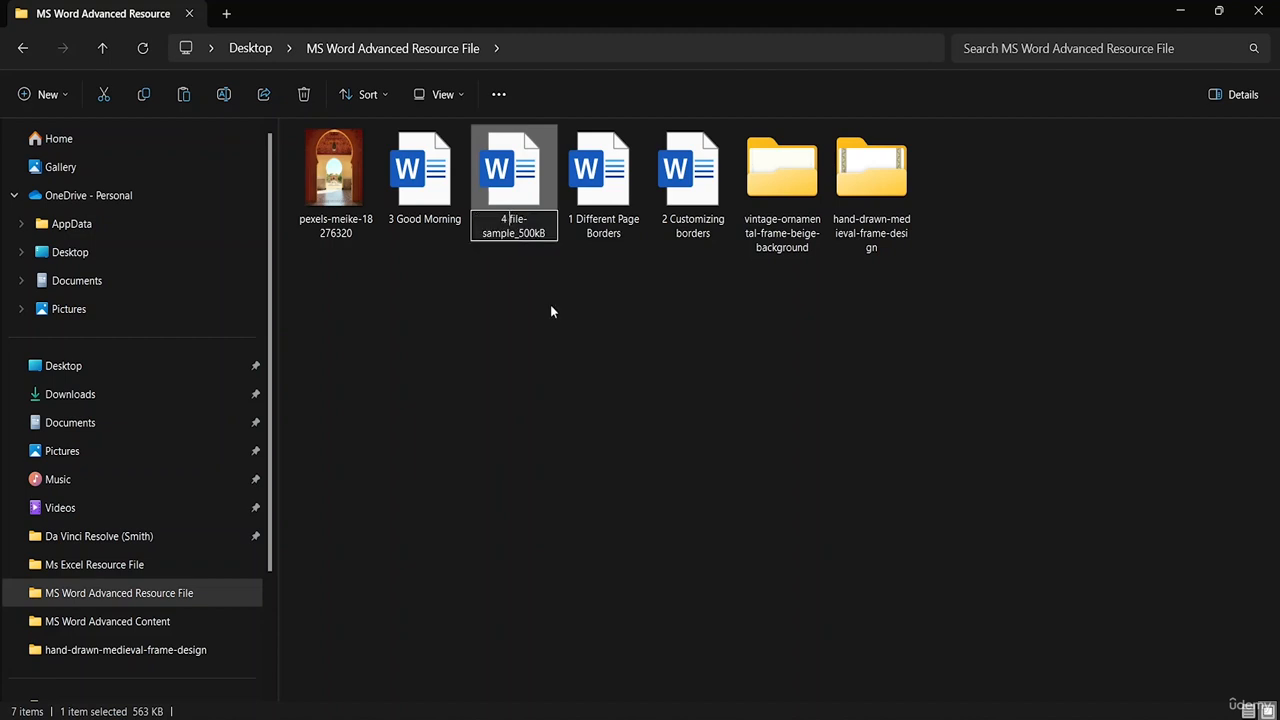
click(604, 312)
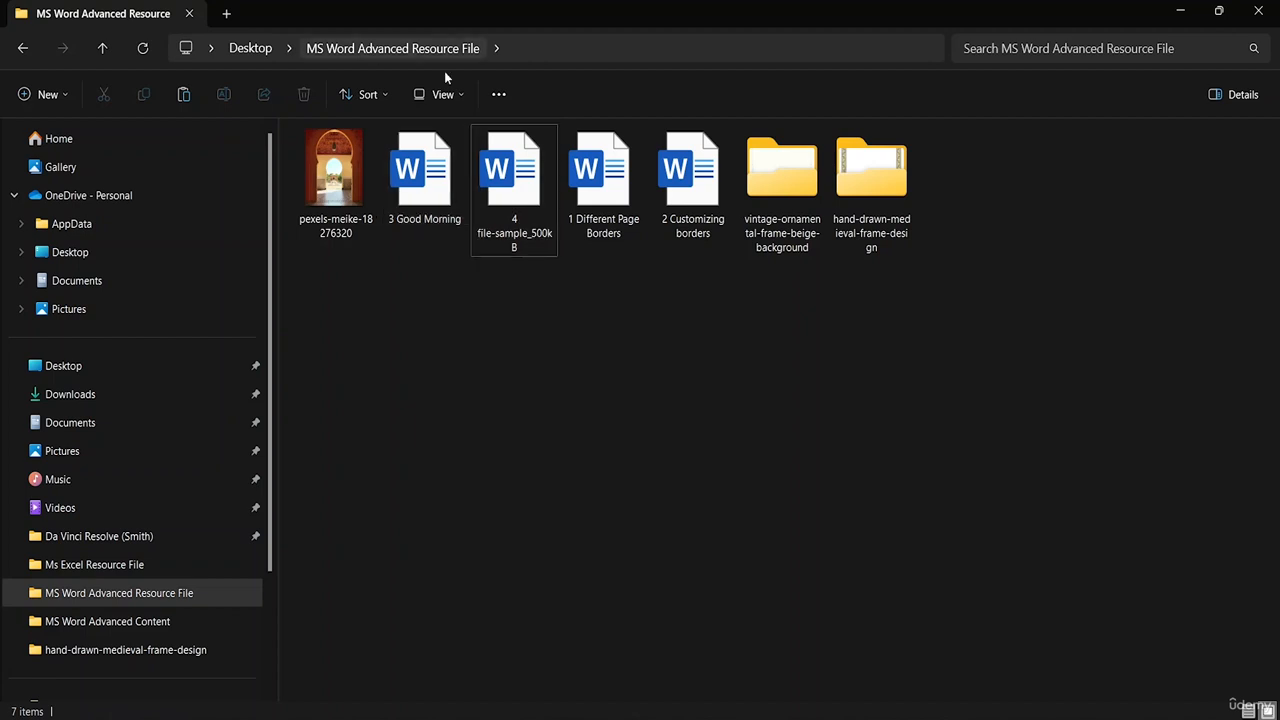
- Sort the resource folder's contents by name in ascending order
click(363, 94)
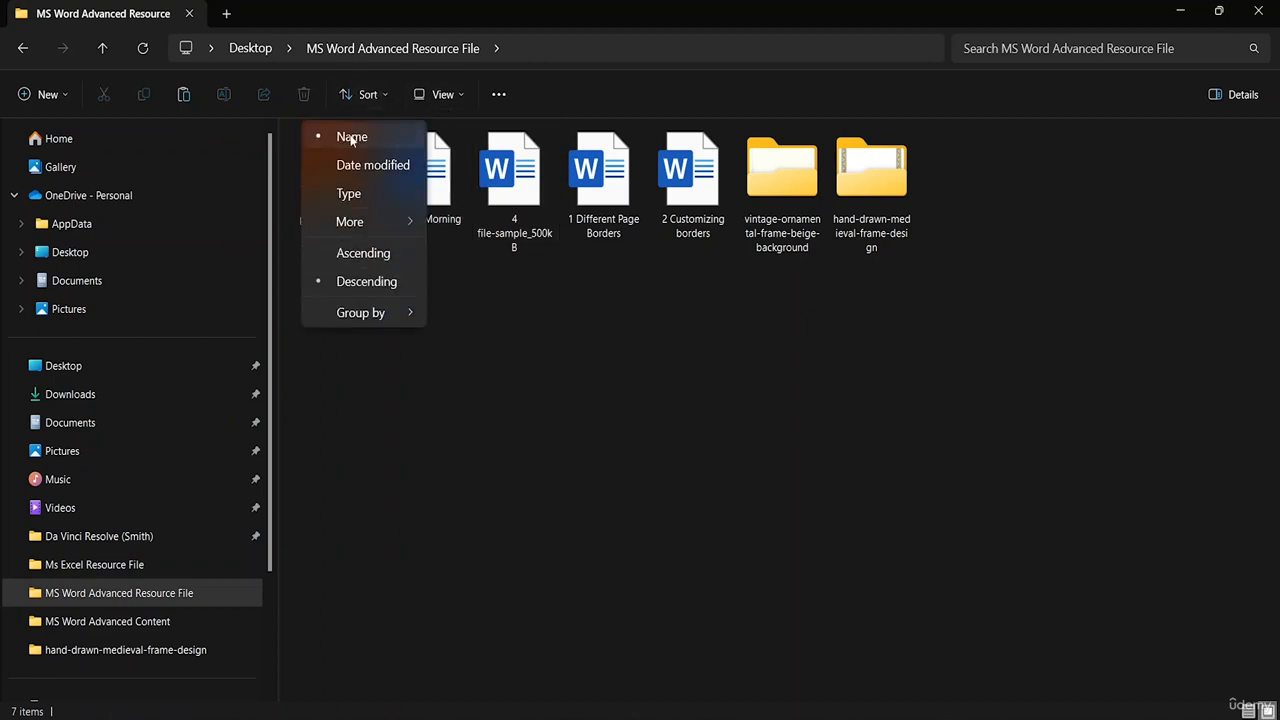
click(351, 137)
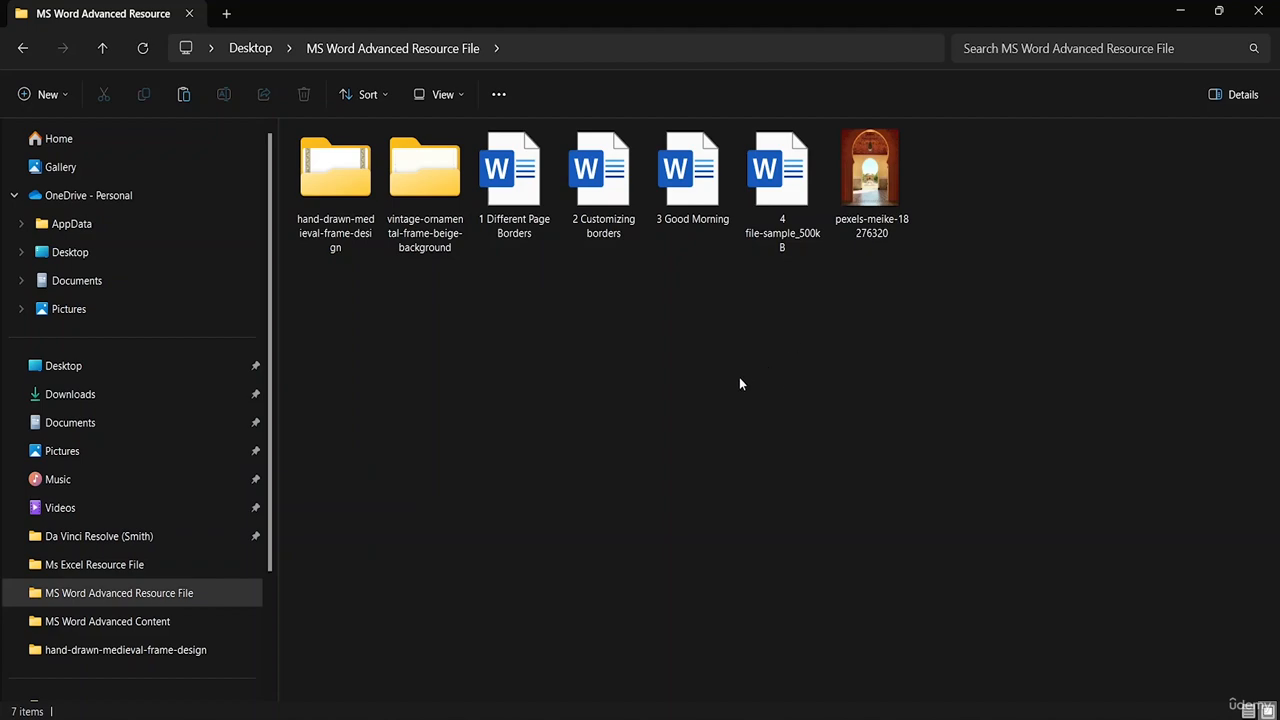
- Switch to Word and create a new blank document
key(super)
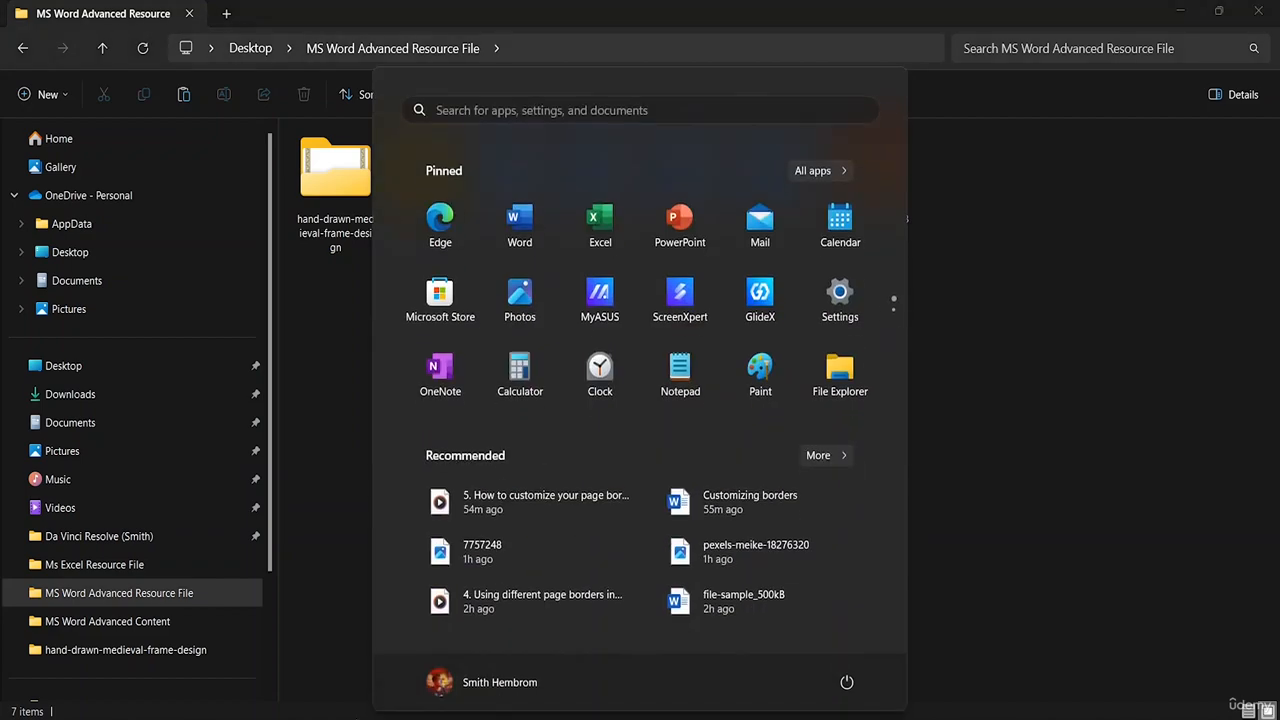
click(543, 250)
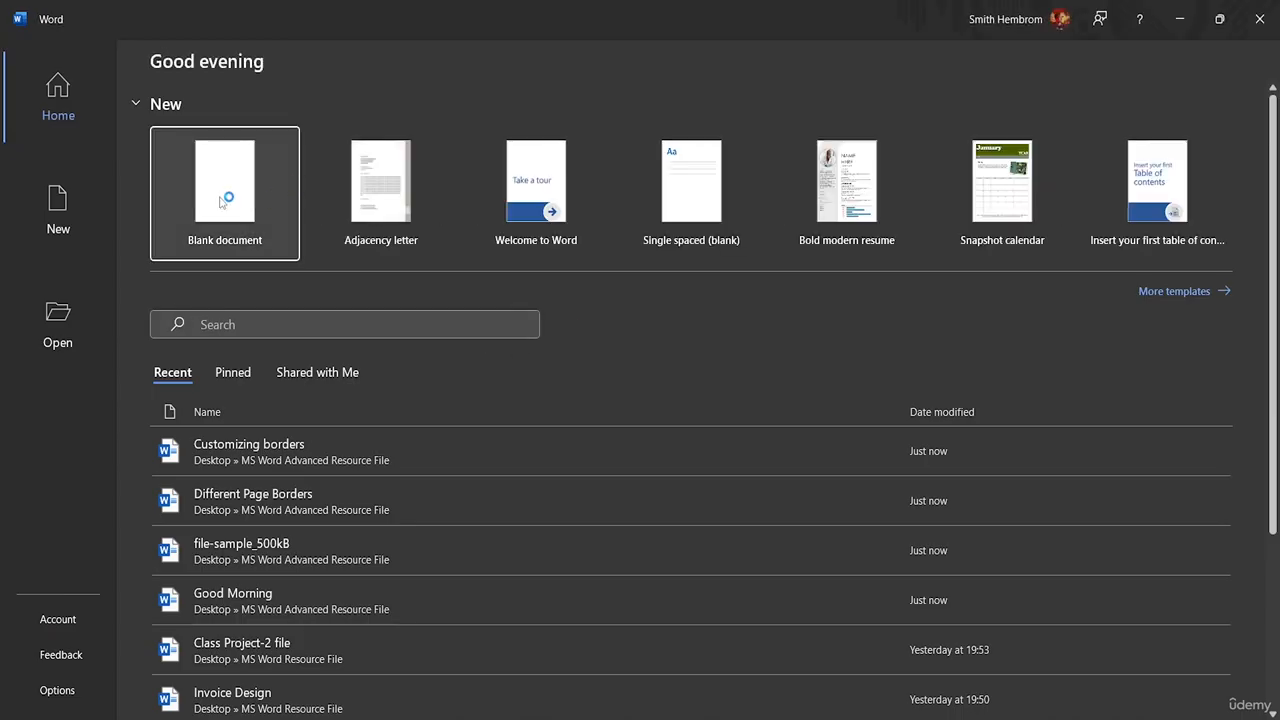
click(220, 202)
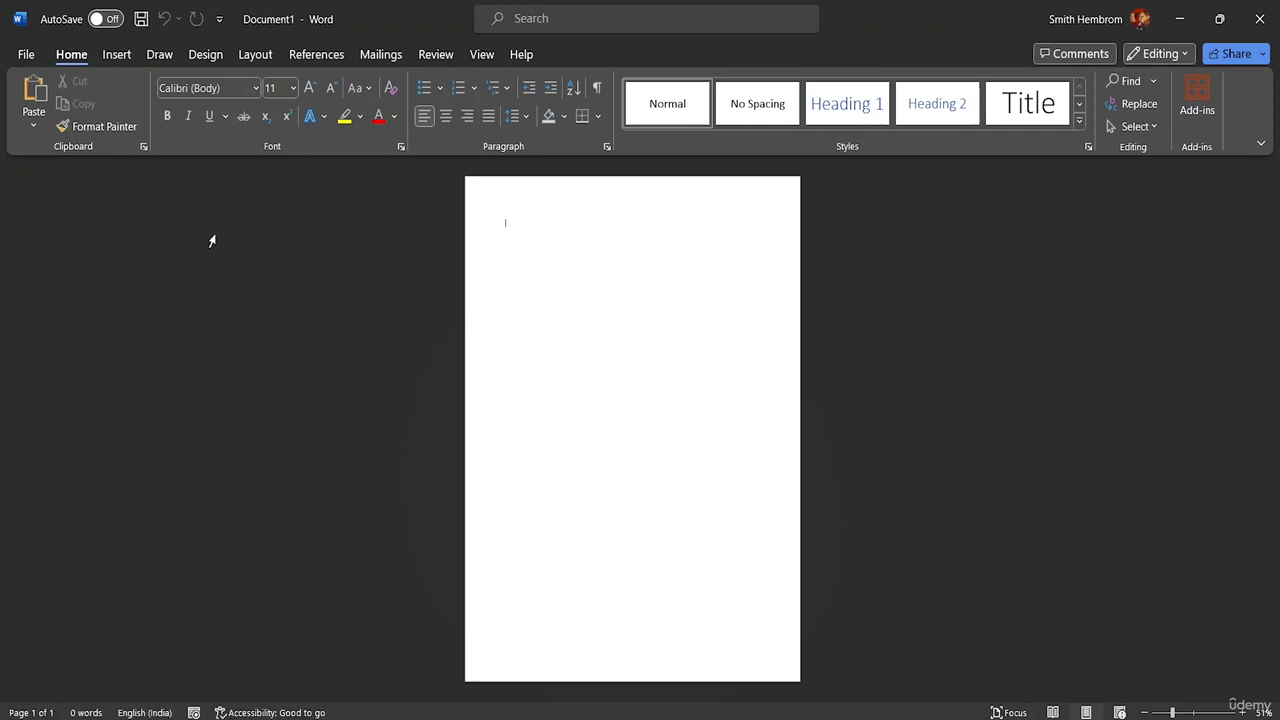
- Insert the text of the four Word files, 1 Different Page Borders through 4 file-sample_500kB, from the MS Word Advanced Resource File folder
click(117, 56)
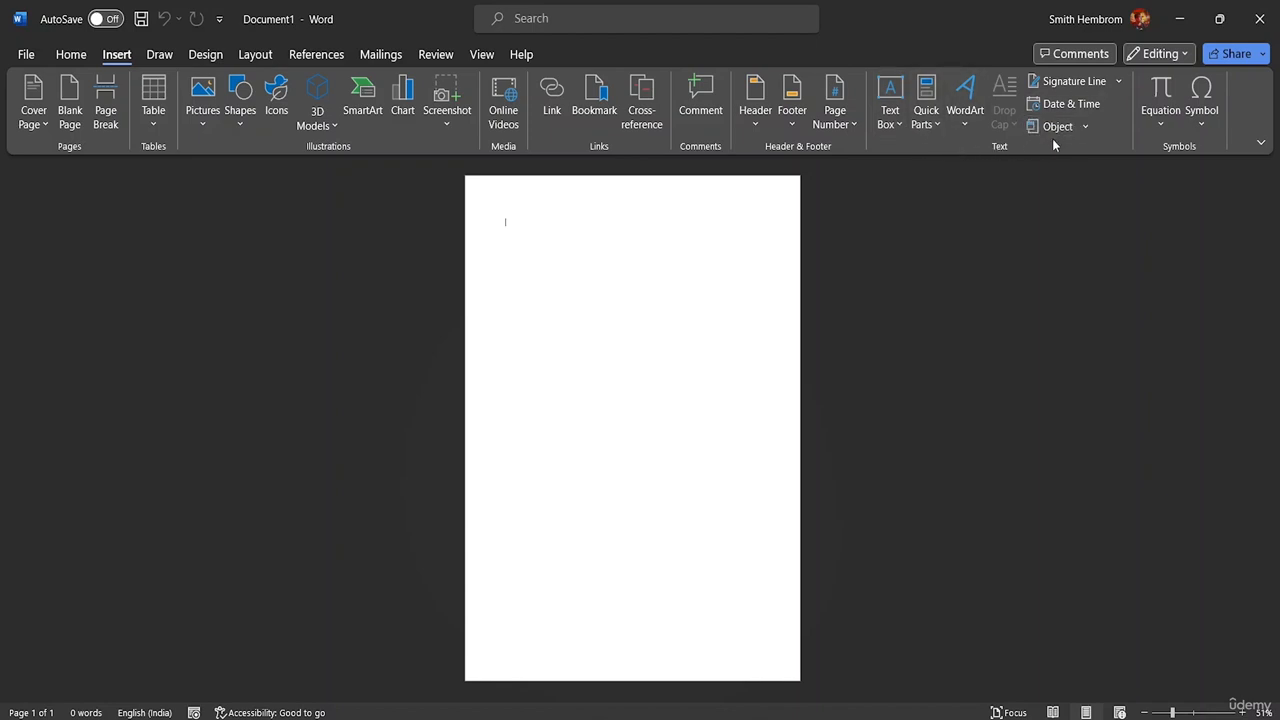
click(1083, 128)
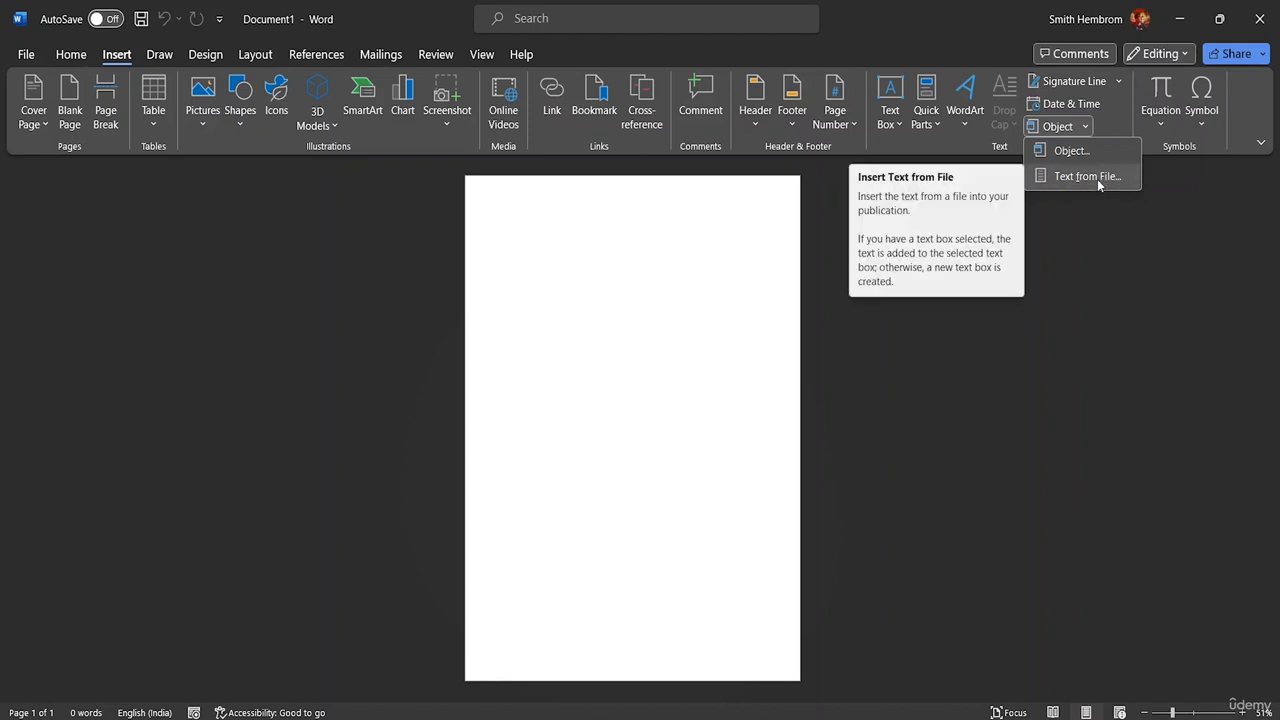
click(1094, 177)
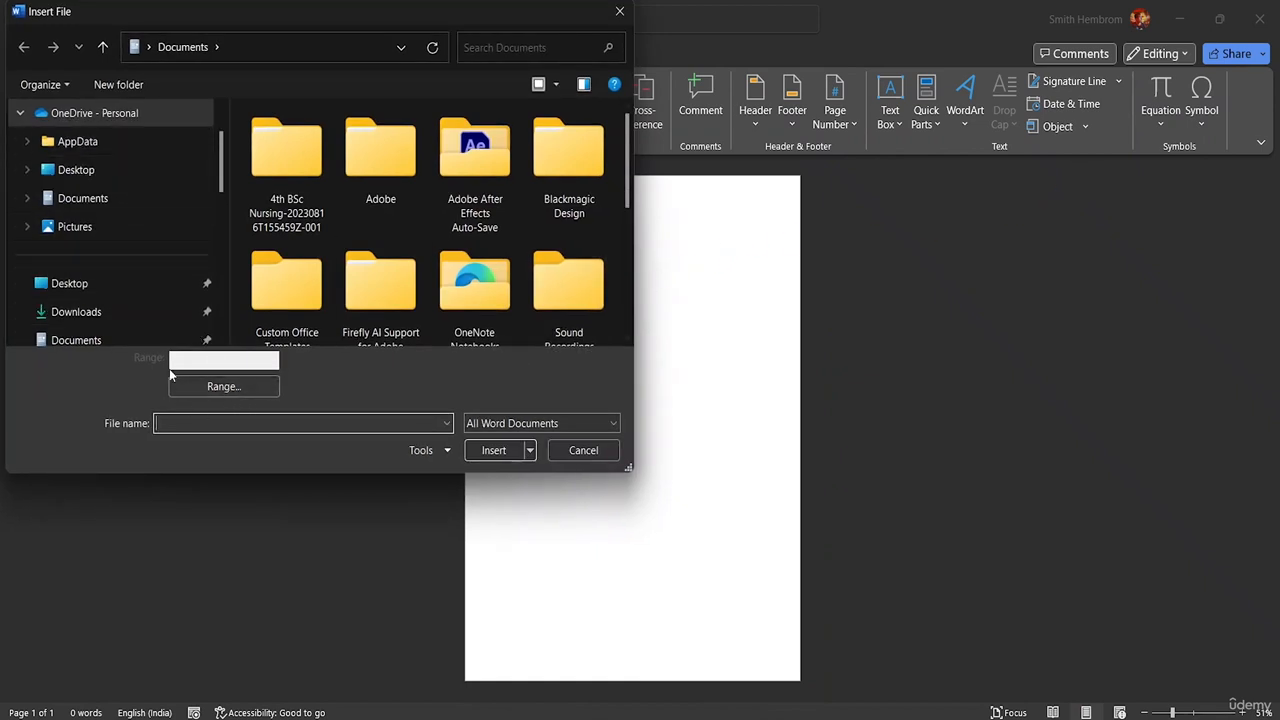
scroll(156, 215, down, 3)
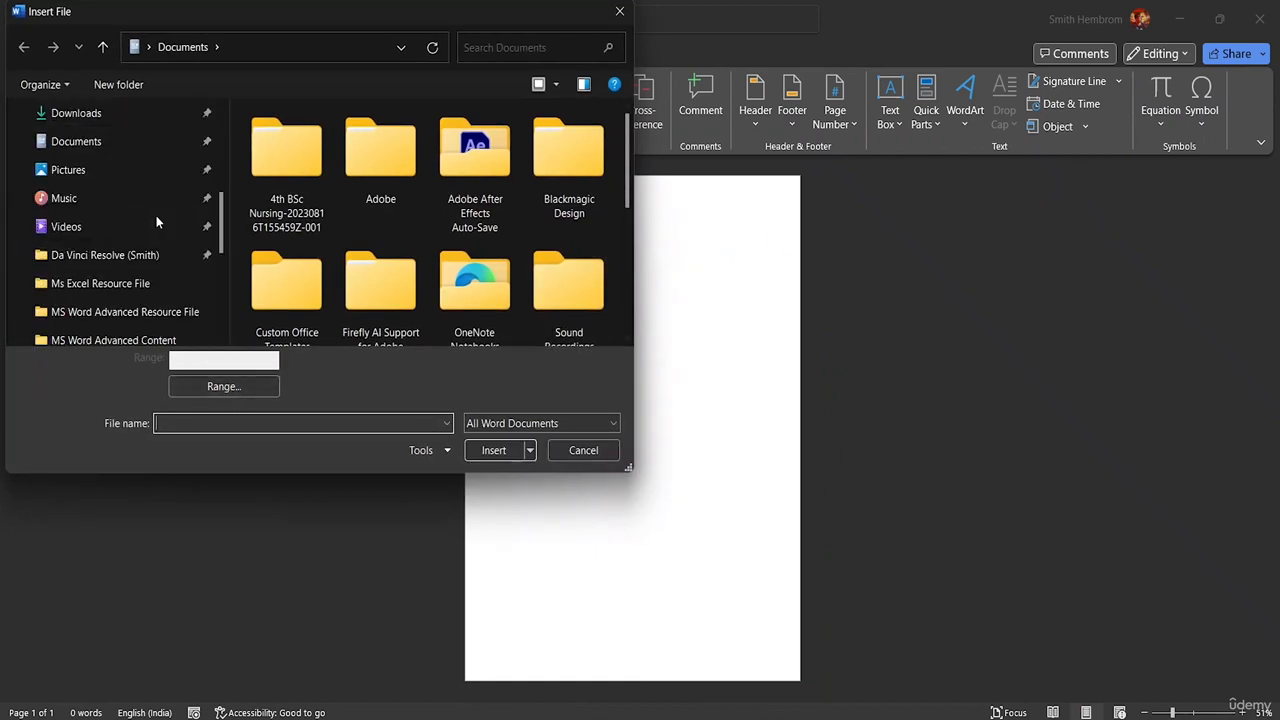
click(145, 318)
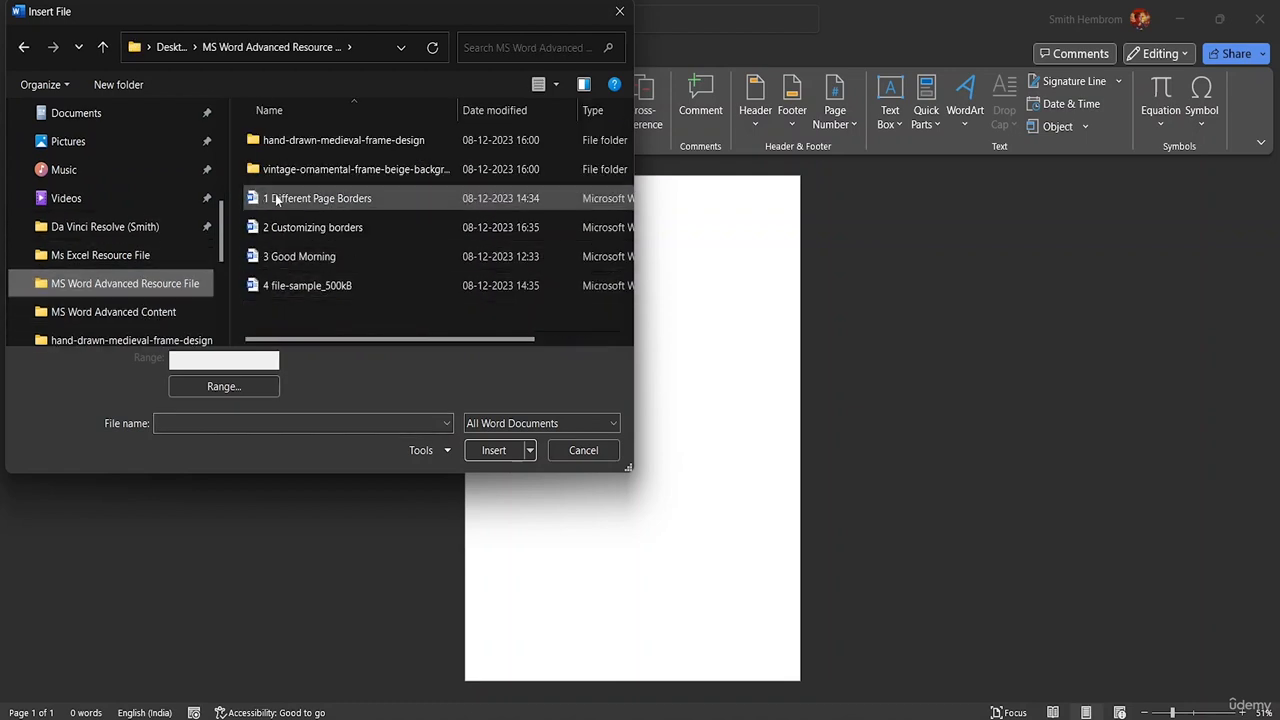
drag(350, 302, 331, 200)
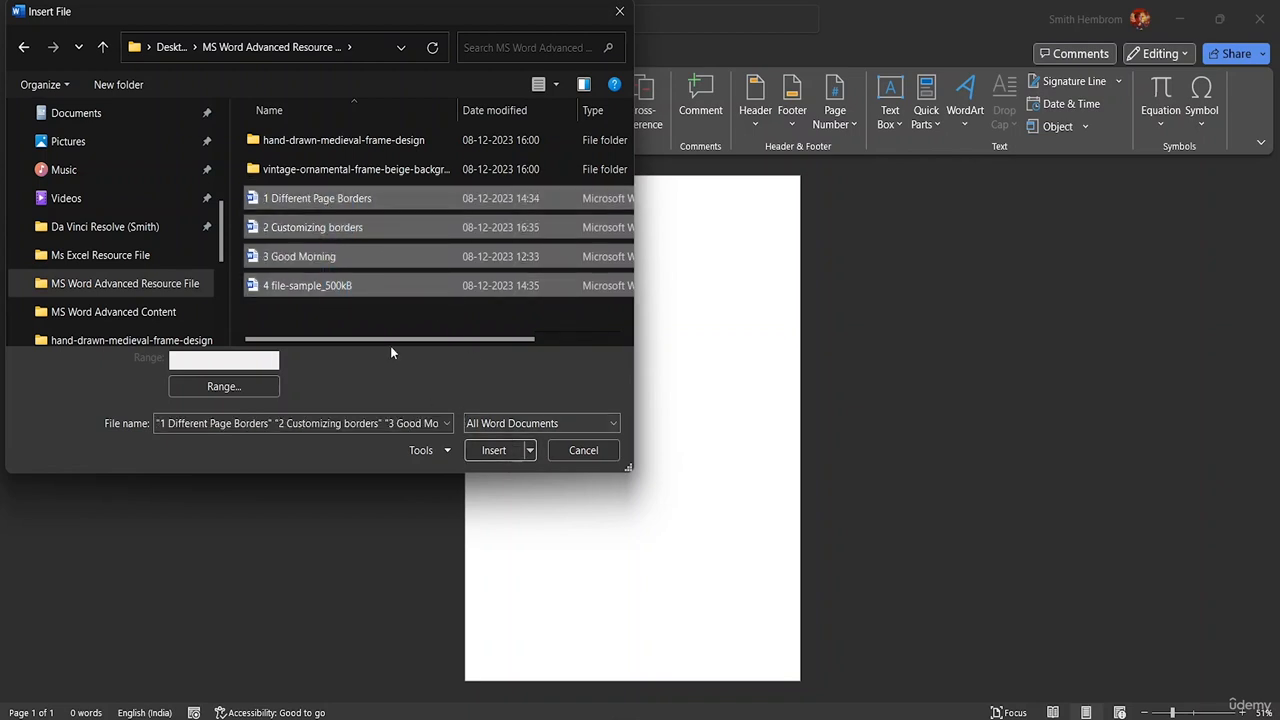
click(235, 190)
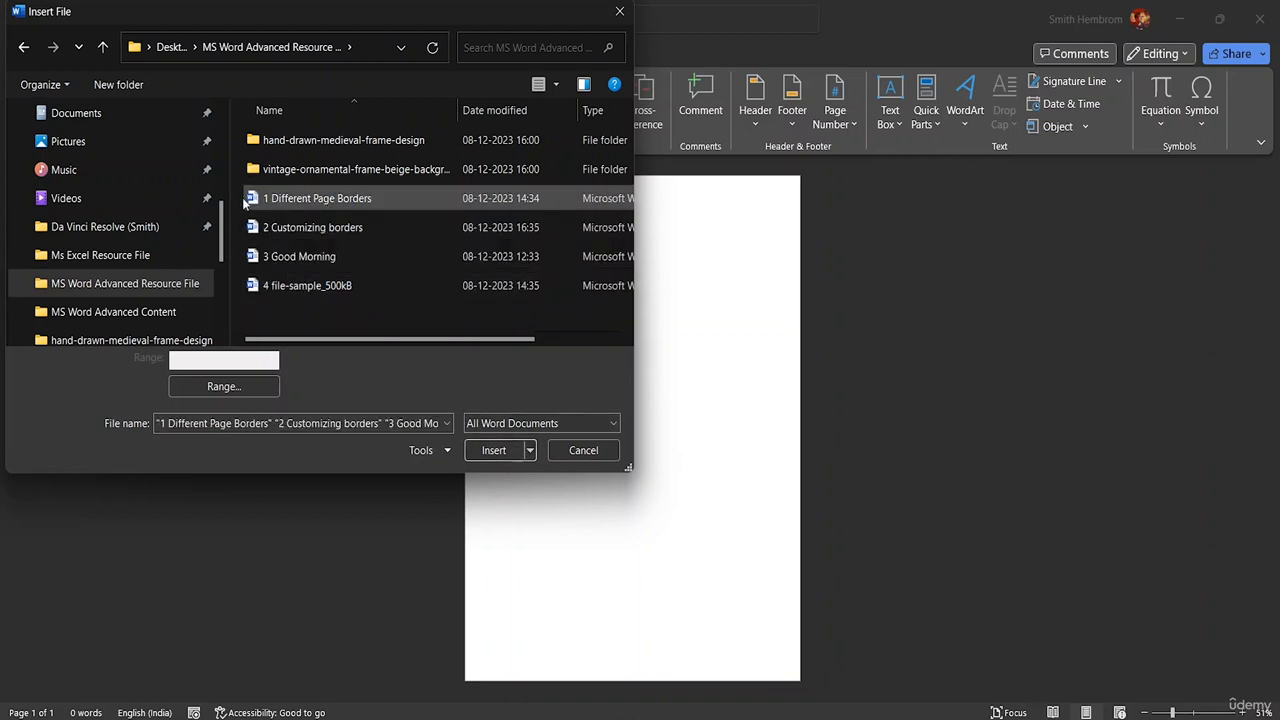
drag(238, 182, 291, 312)
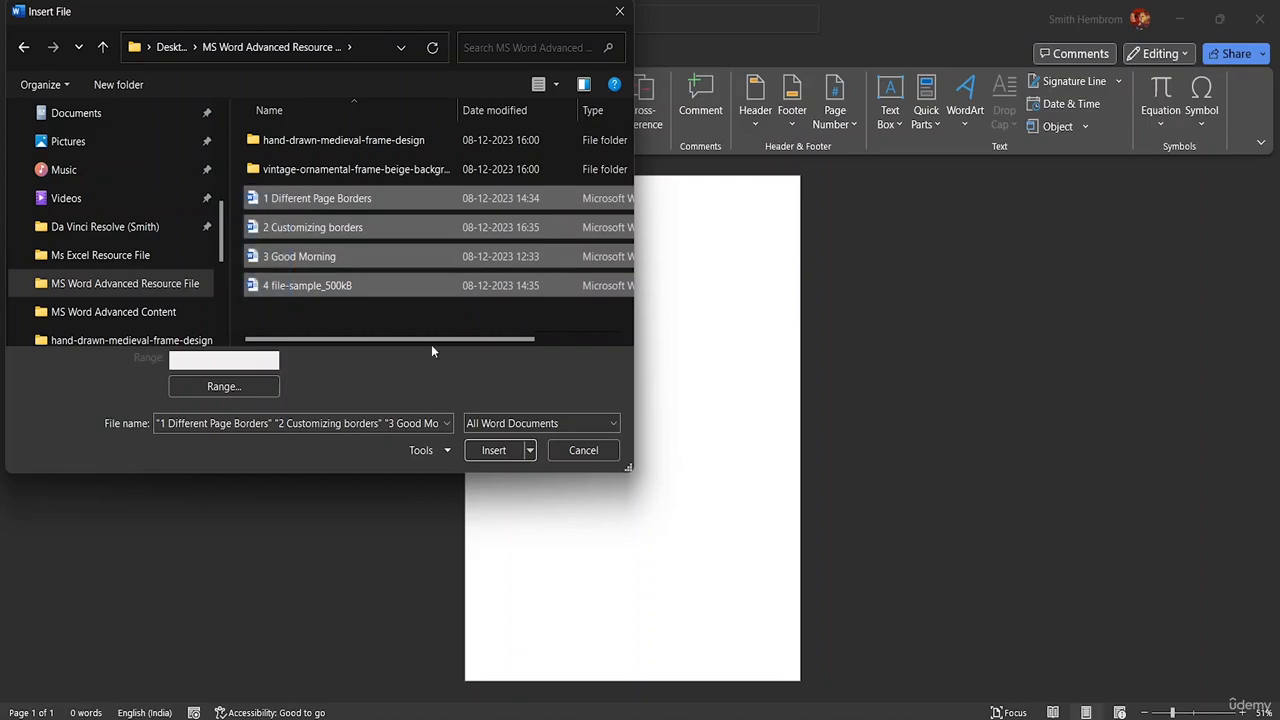
click(491, 451)
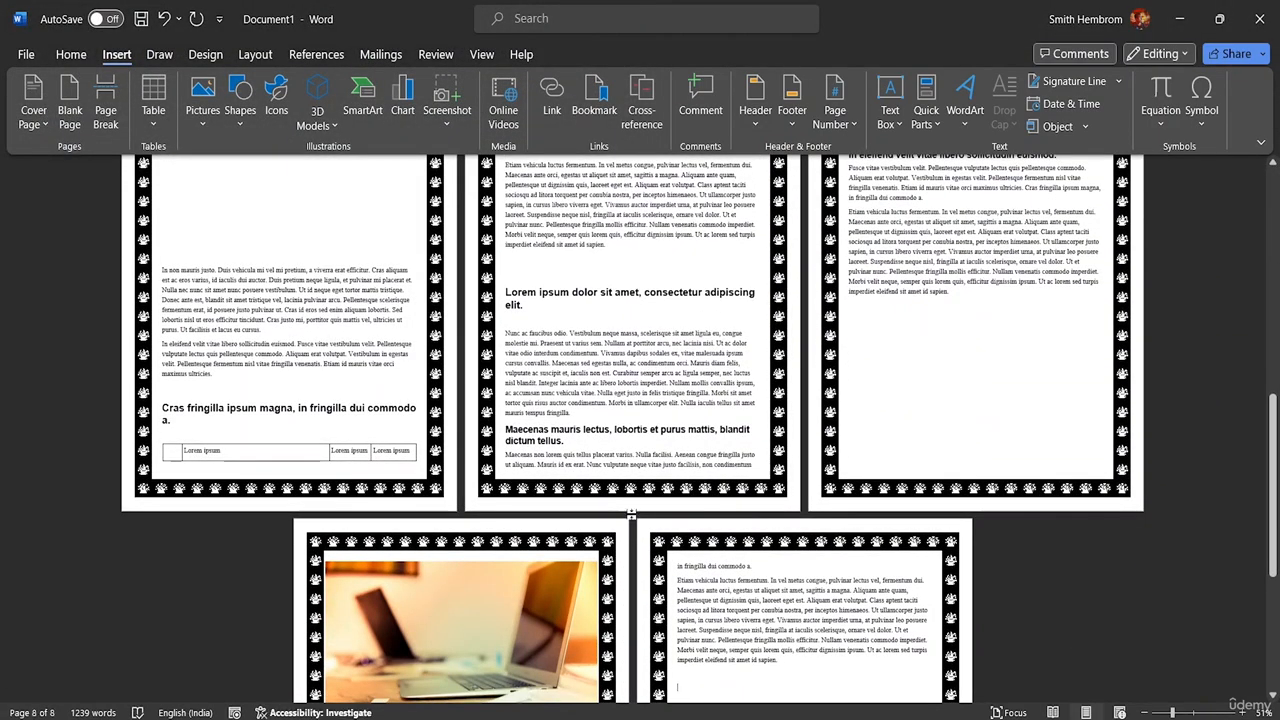
- Review the combined document's last pages and its first pages to check the order of the inserted content
scroll(634, 528, down, 5)
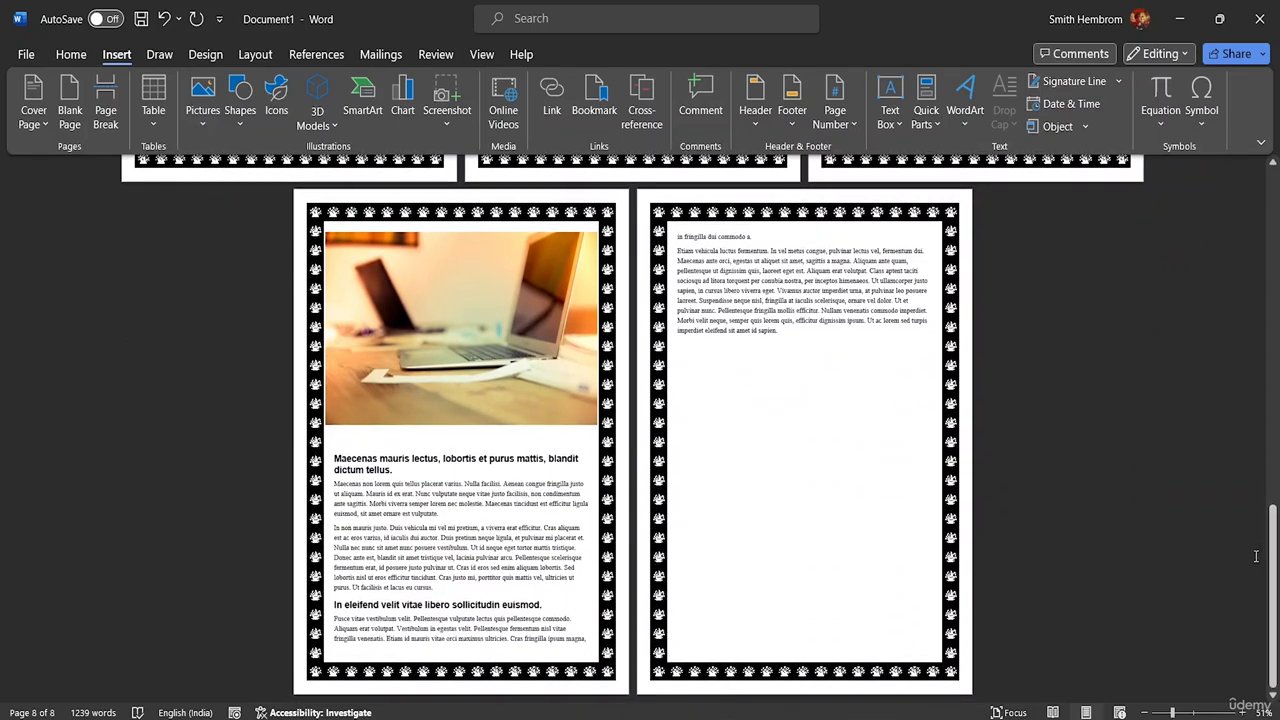
drag(1275, 555, 1268, 240)
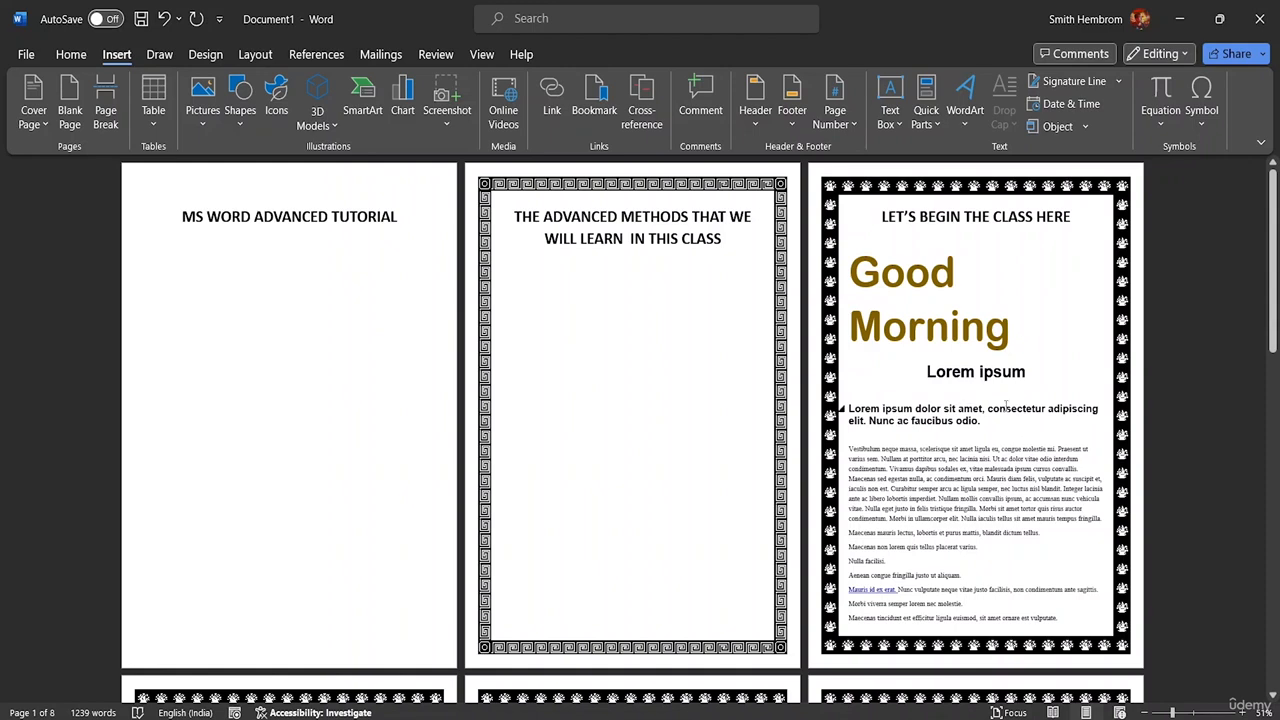
scroll(1022, 264, down, 1)
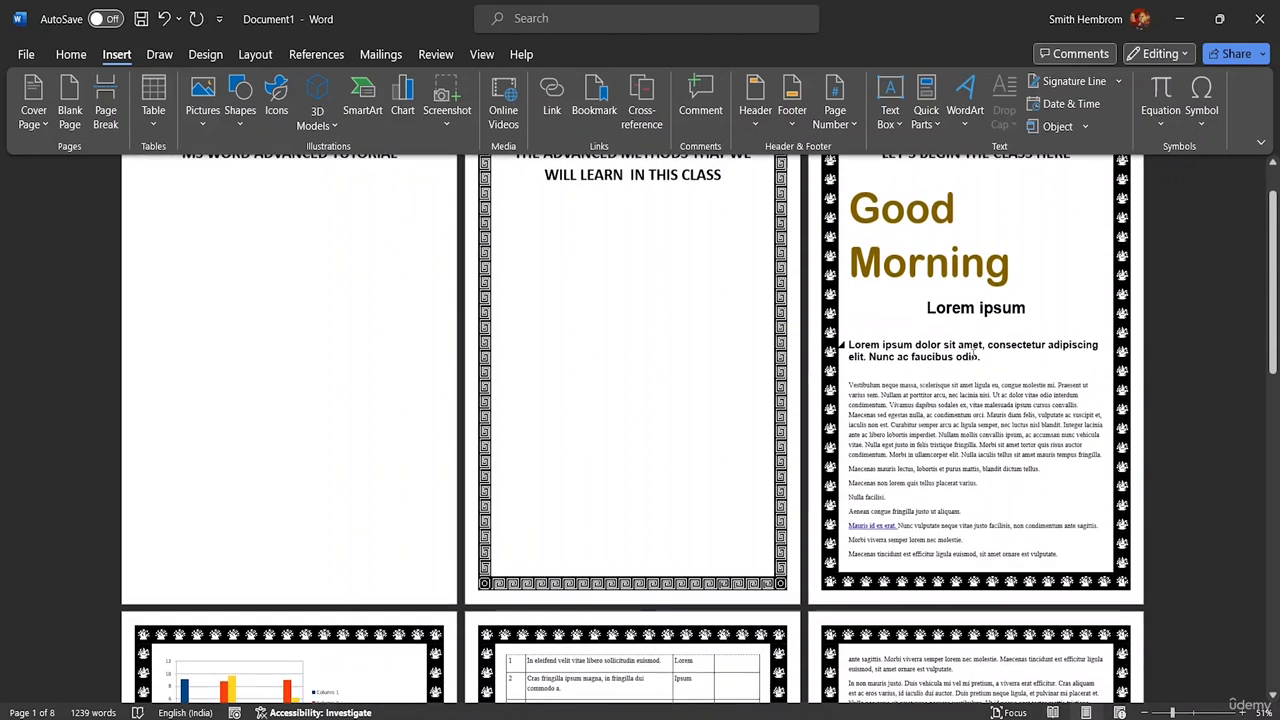
scroll(967, 377, up, 1)
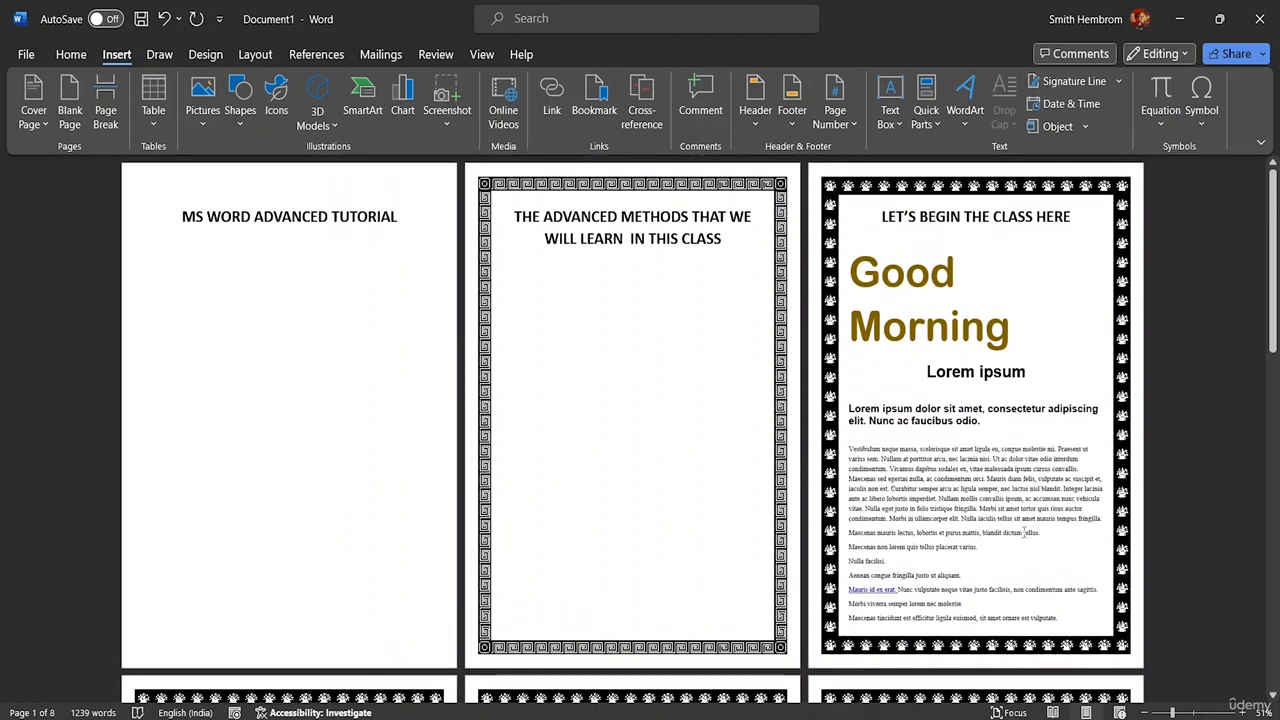
scroll(1020, 327, down, 1)
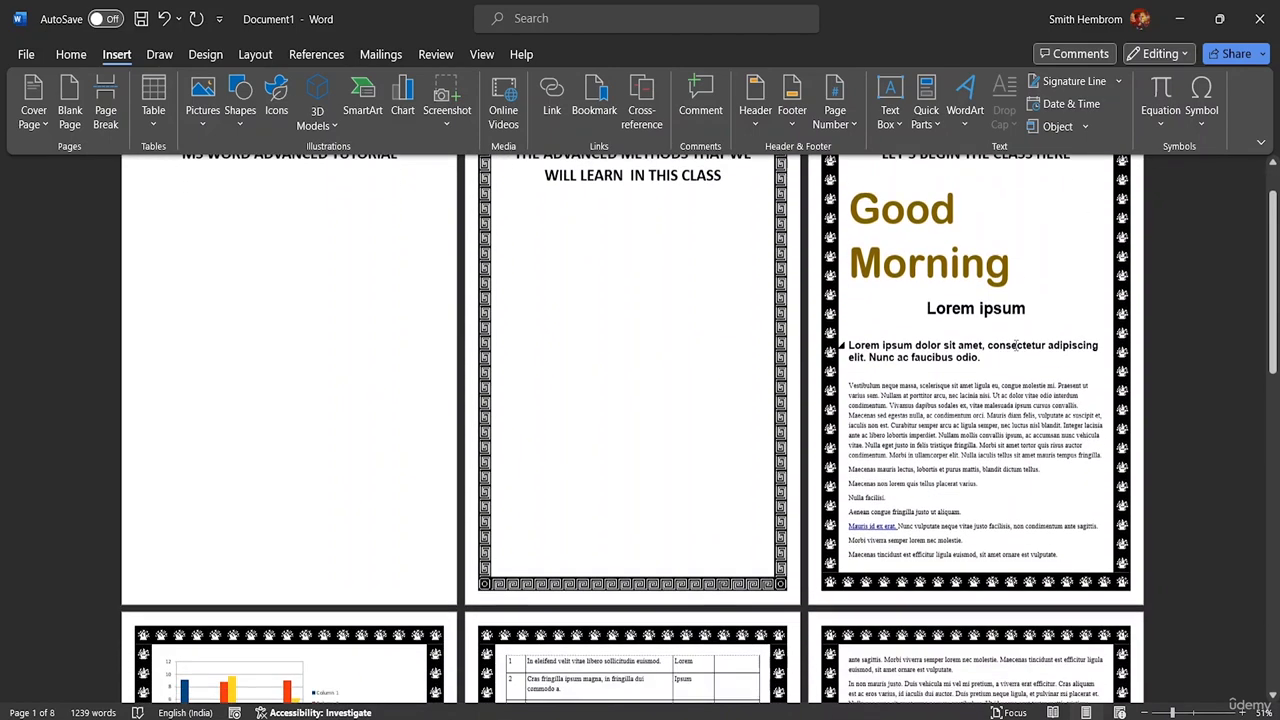
scroll(922, 318, up, 1)
- Insert a blank page directly after the "Good Morning" heading, ahead of the "Lorem ipsum" title
click(920, 350)
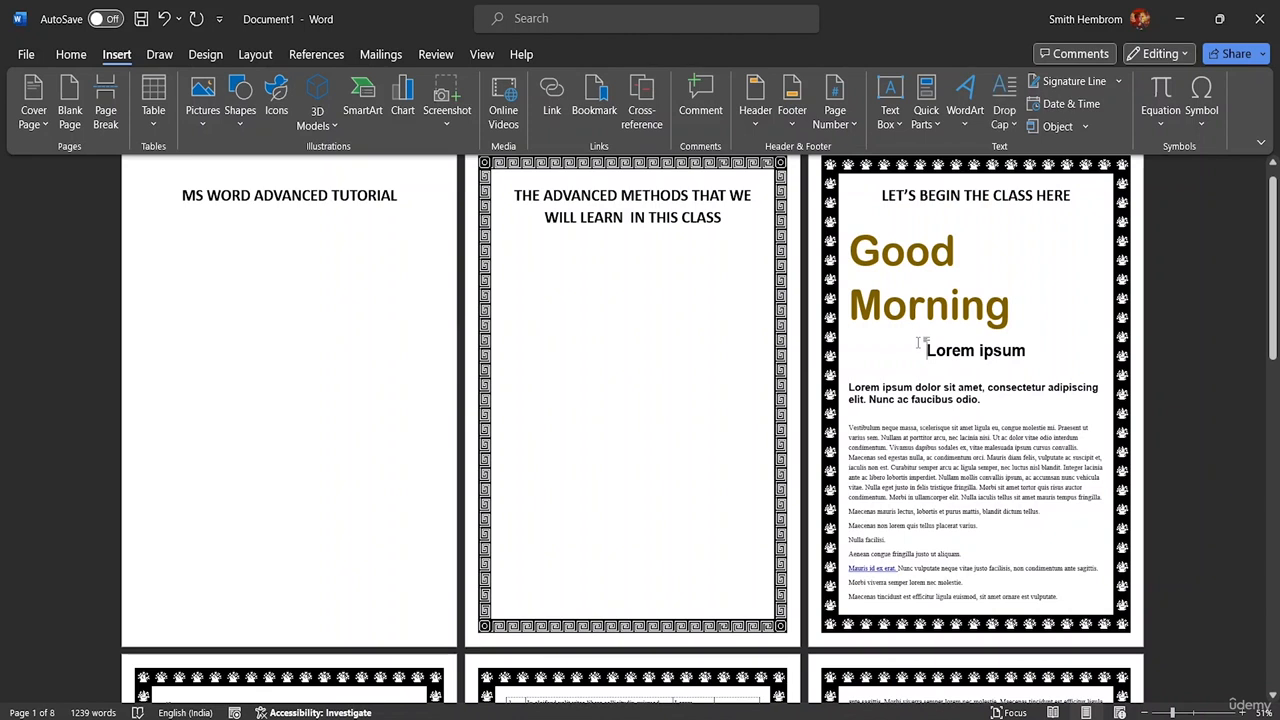
click(1062, 279)
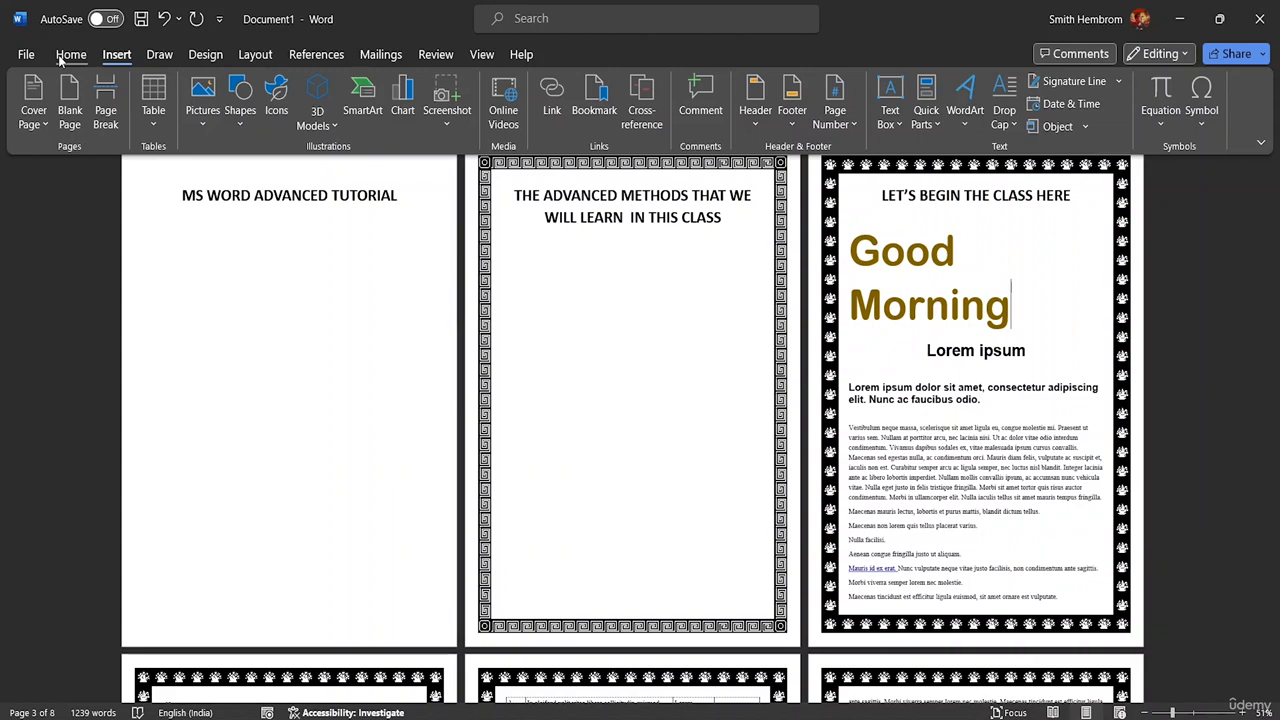
click(72, 112)
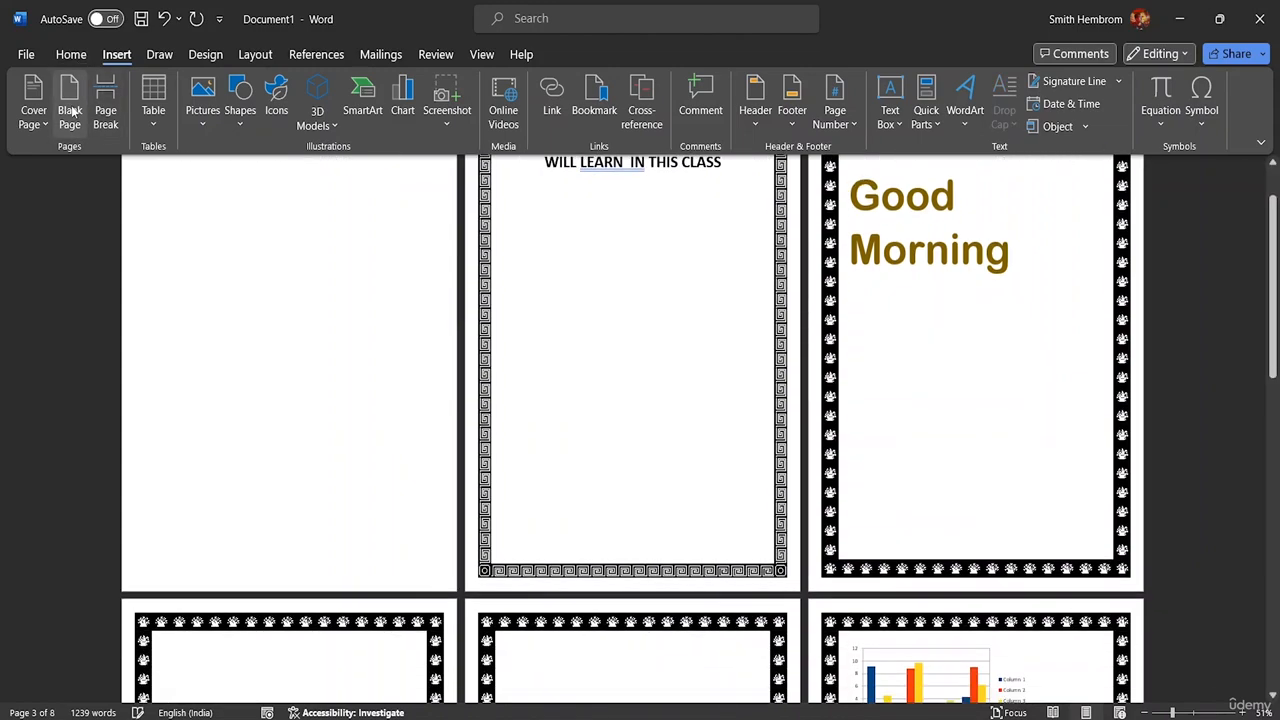
- Examine the pages around the inserted blank page to see where the Good Morning and Lorem ipsum content is separated
scroll(665, 349, down, 4)
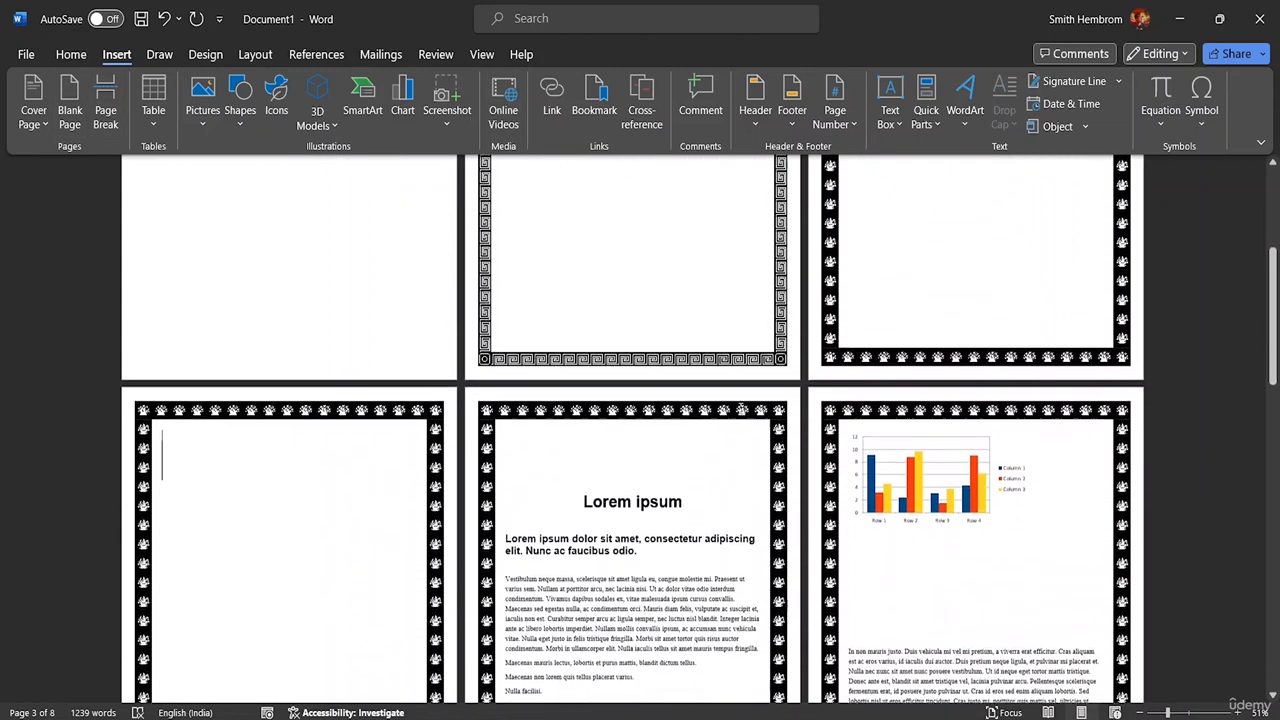
scroll(777, 420, up, 5)
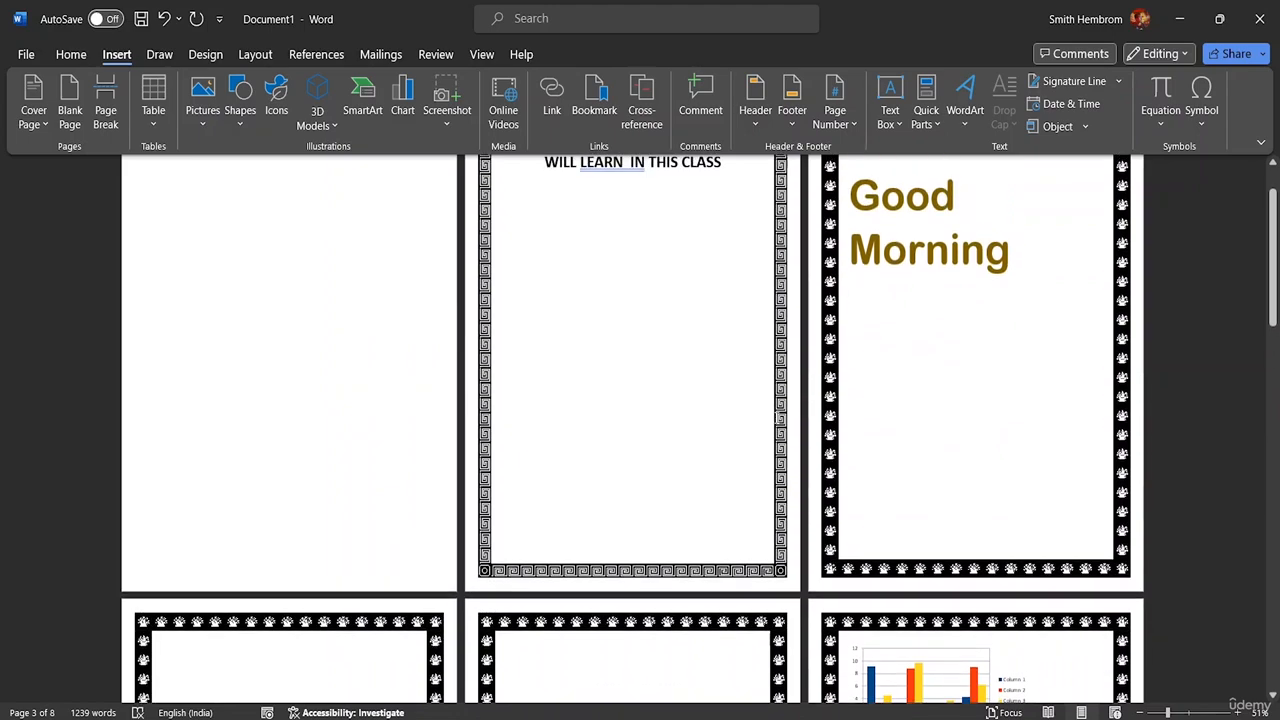
scroll(463, 398, down, 1)
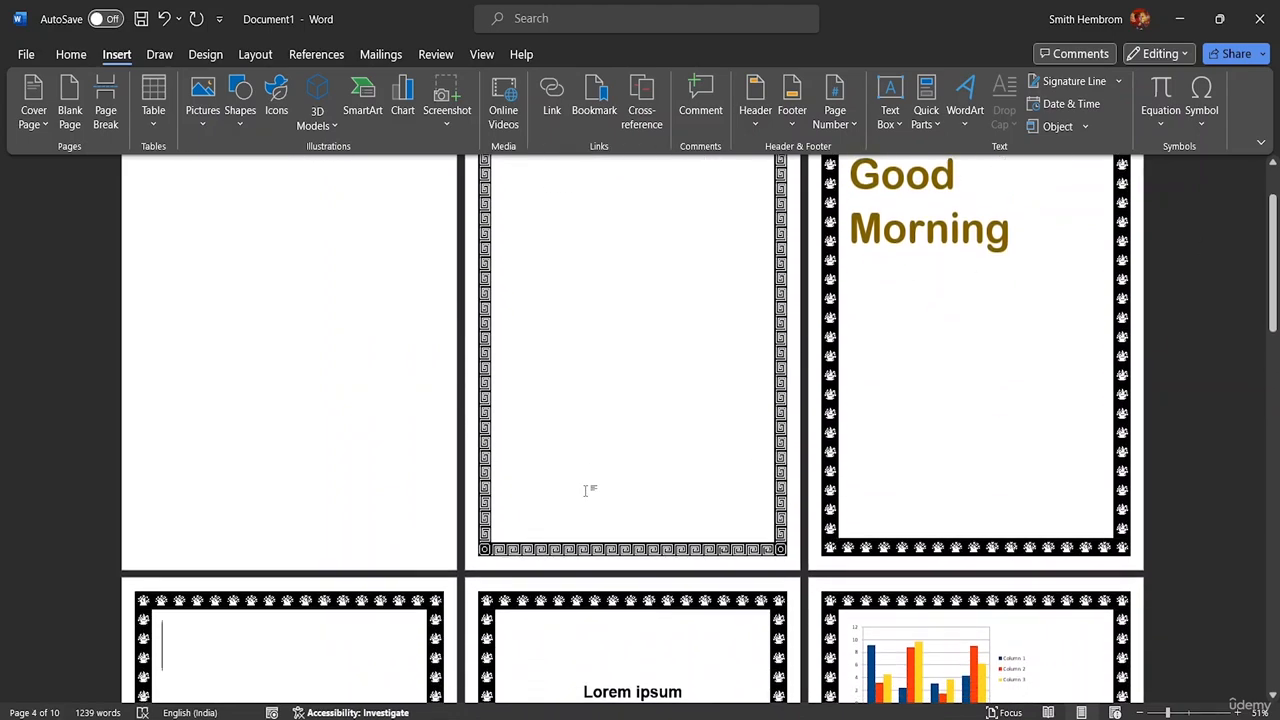
scroll(340, 493, down, 4)
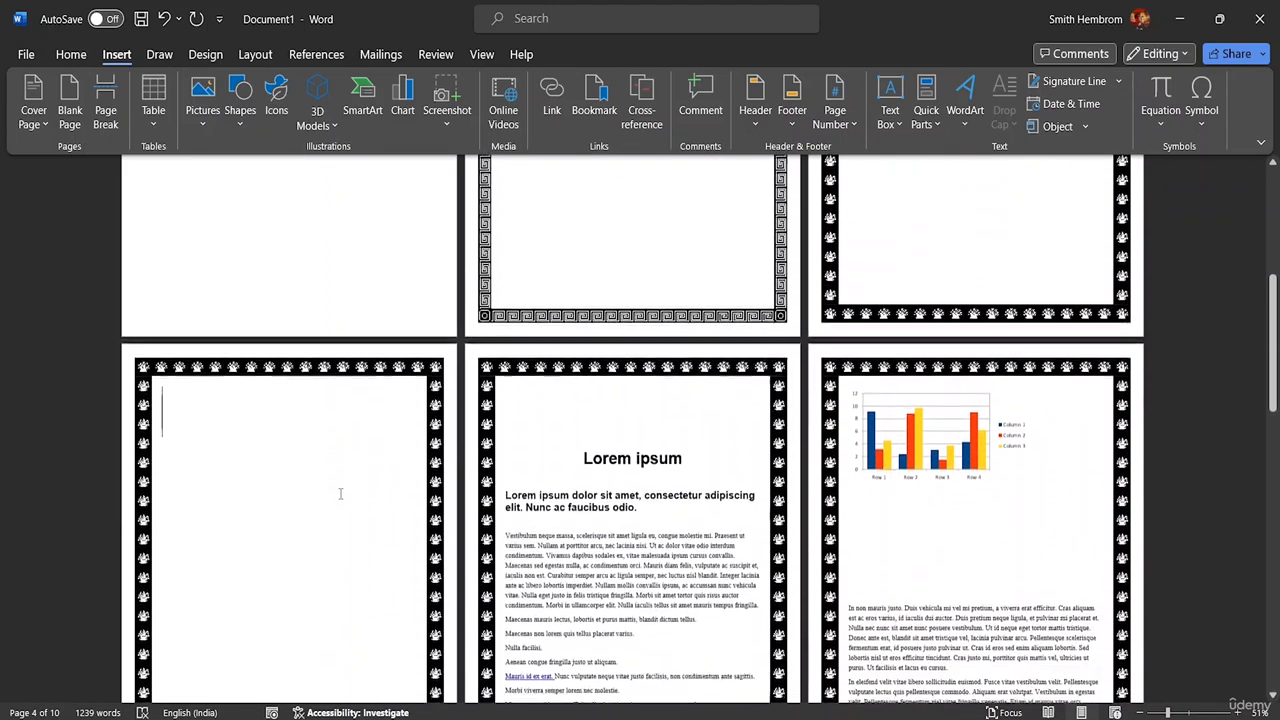
scroll(340, 493, down, 3)
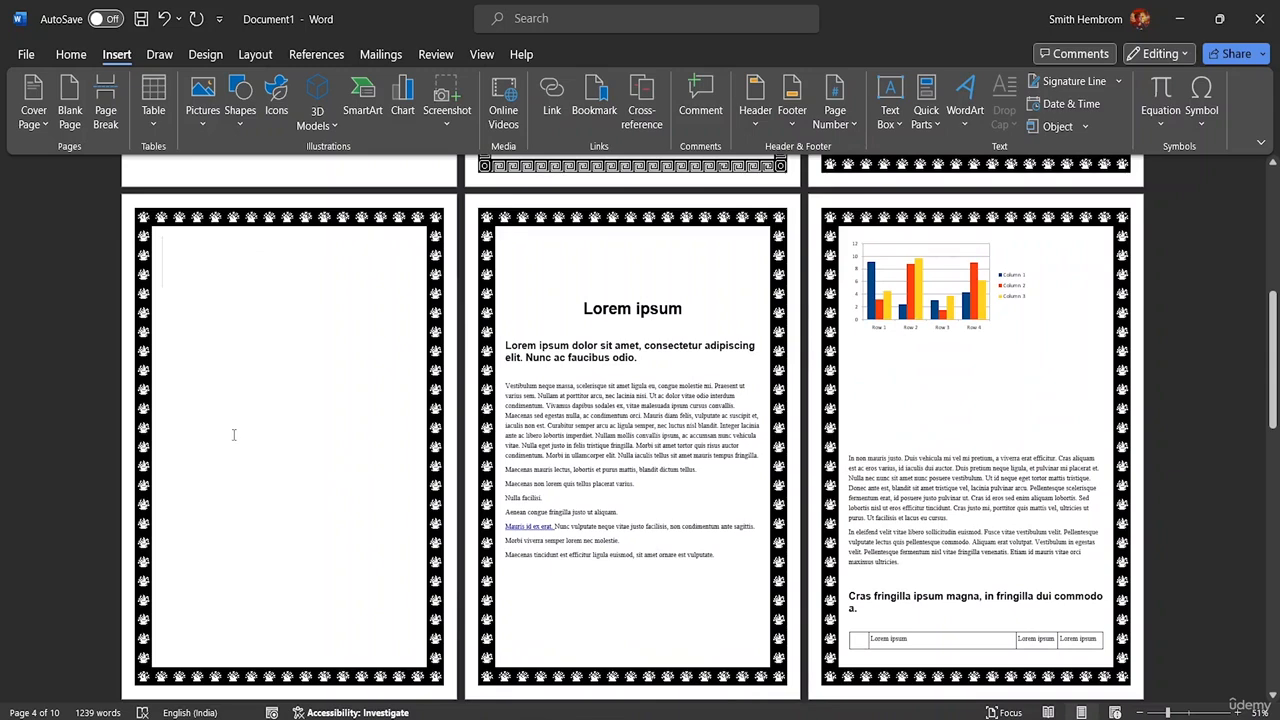
scroll(462, 372, up, 6)
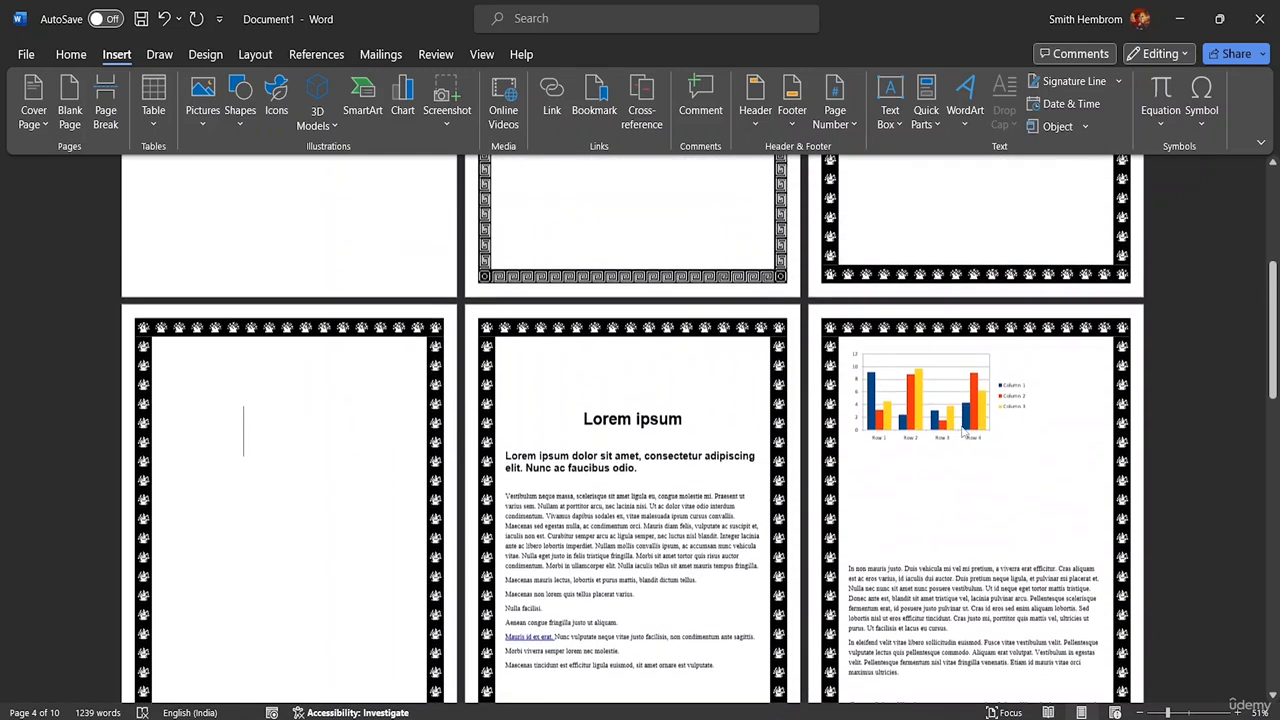
scroll(1015, 345, up, 2)
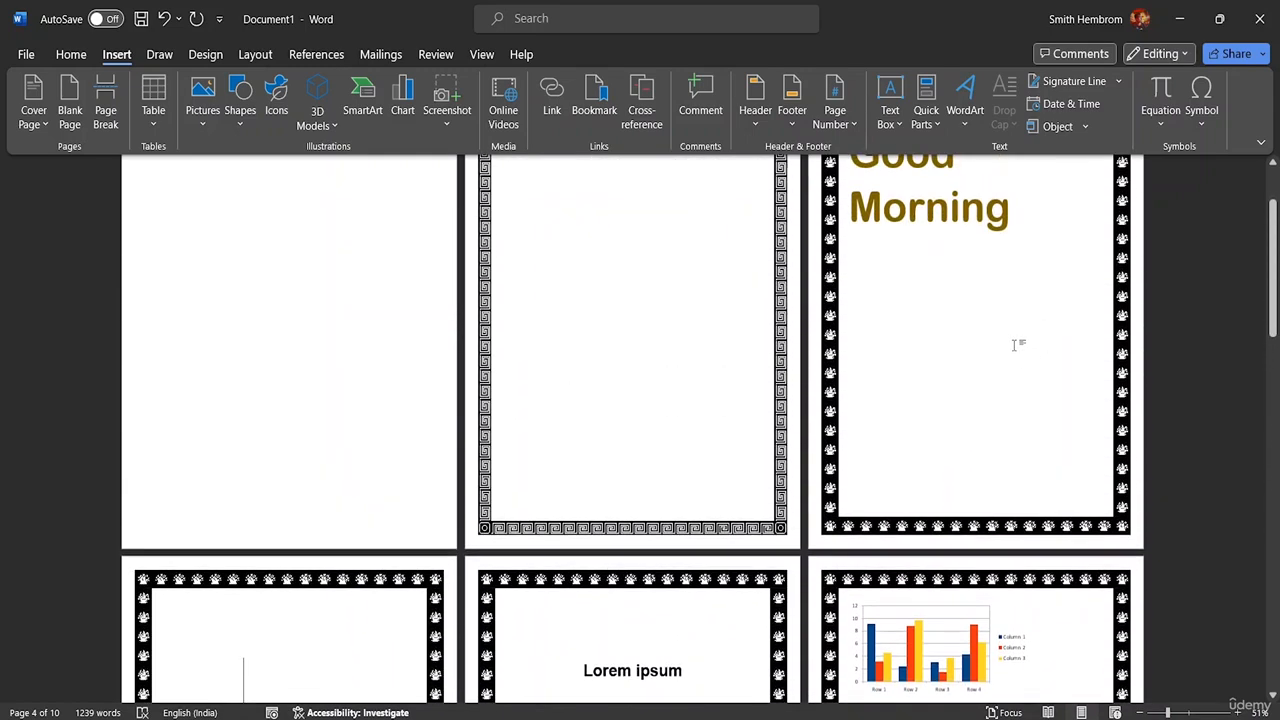
scroll(895, 237, down, 4)
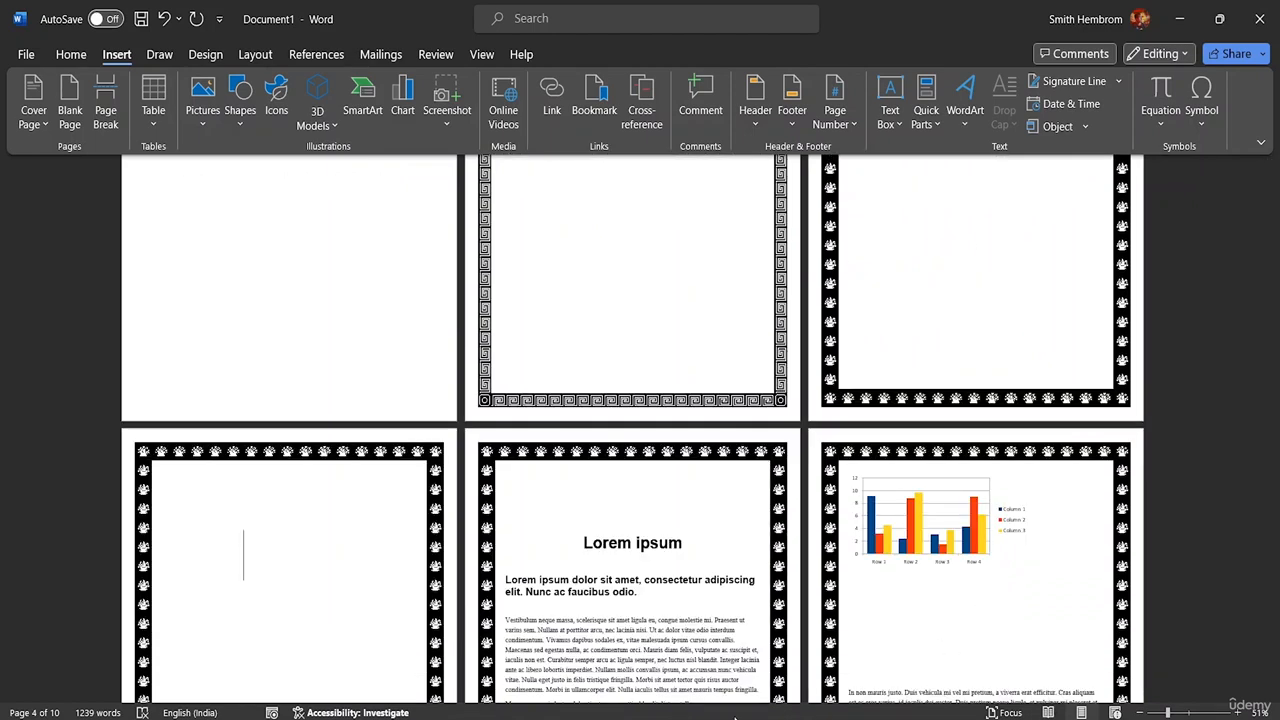
- Switch to File Explorer and arrange the resource folder and the combined Word document side by side as smaller windows
click(800, 719)
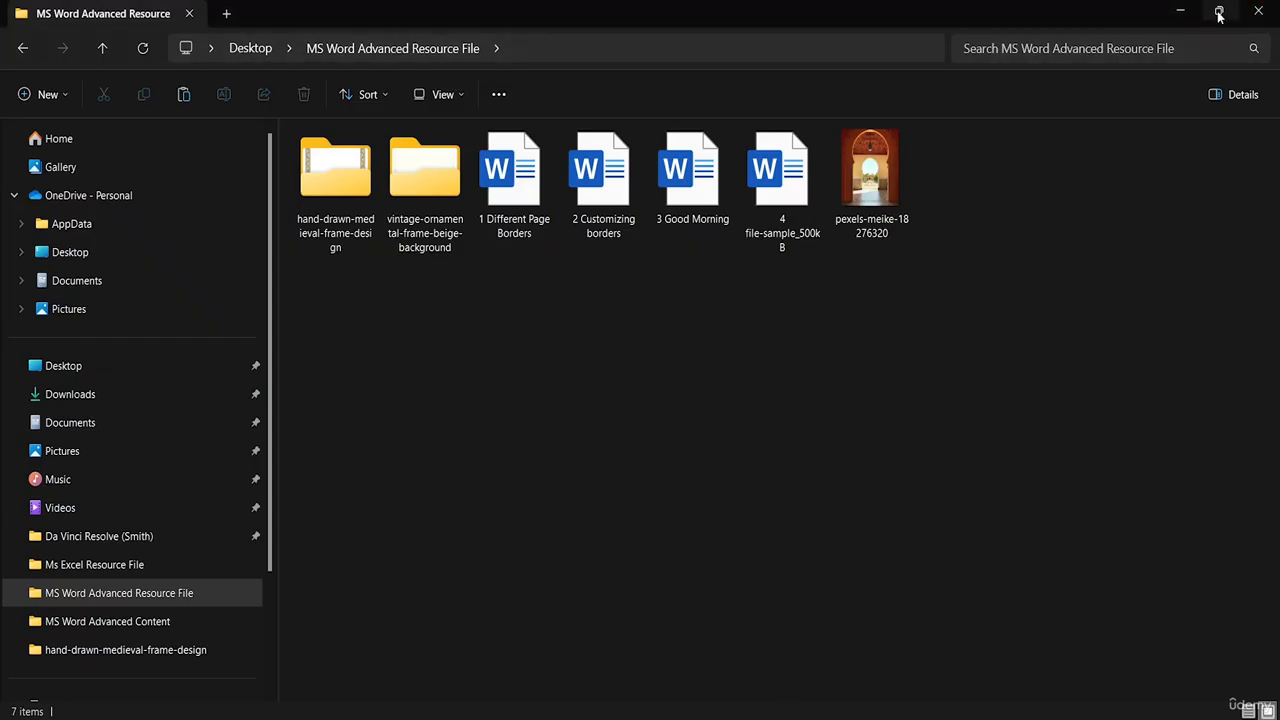
click(1219, 12)
drag(912, 22, 1004, 92)
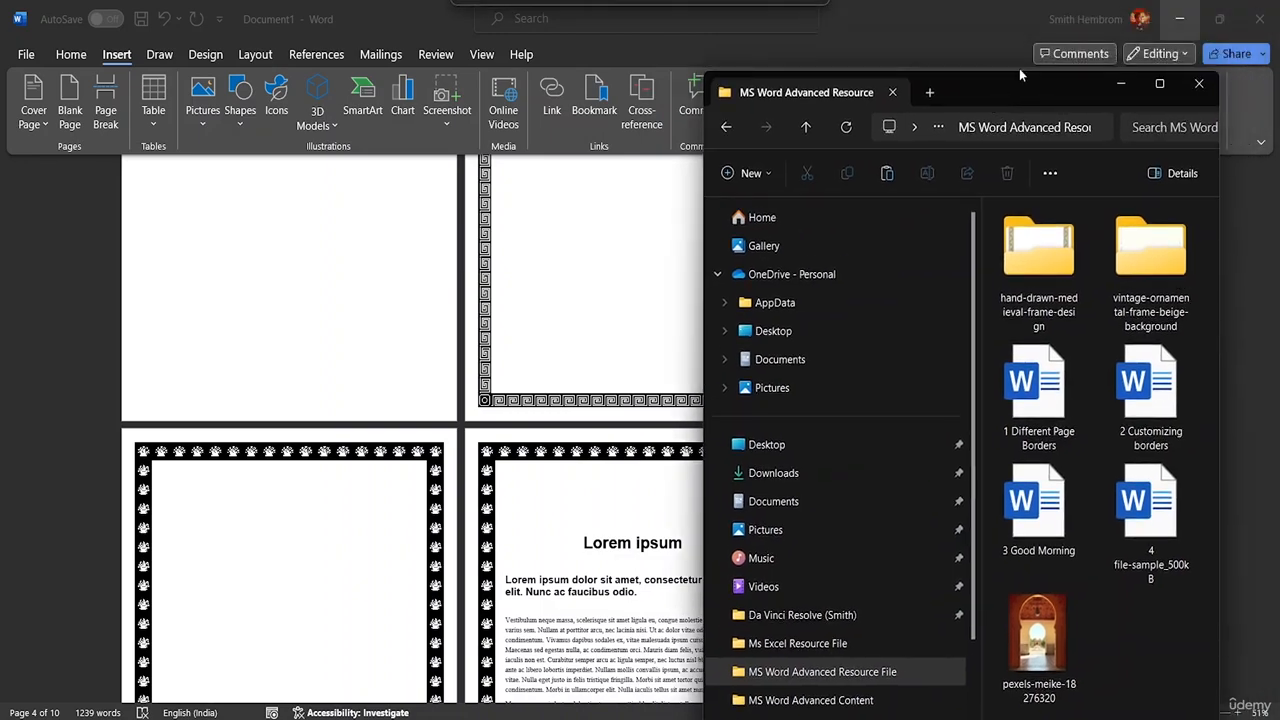
click(1216, 24)
click(1216, 22)
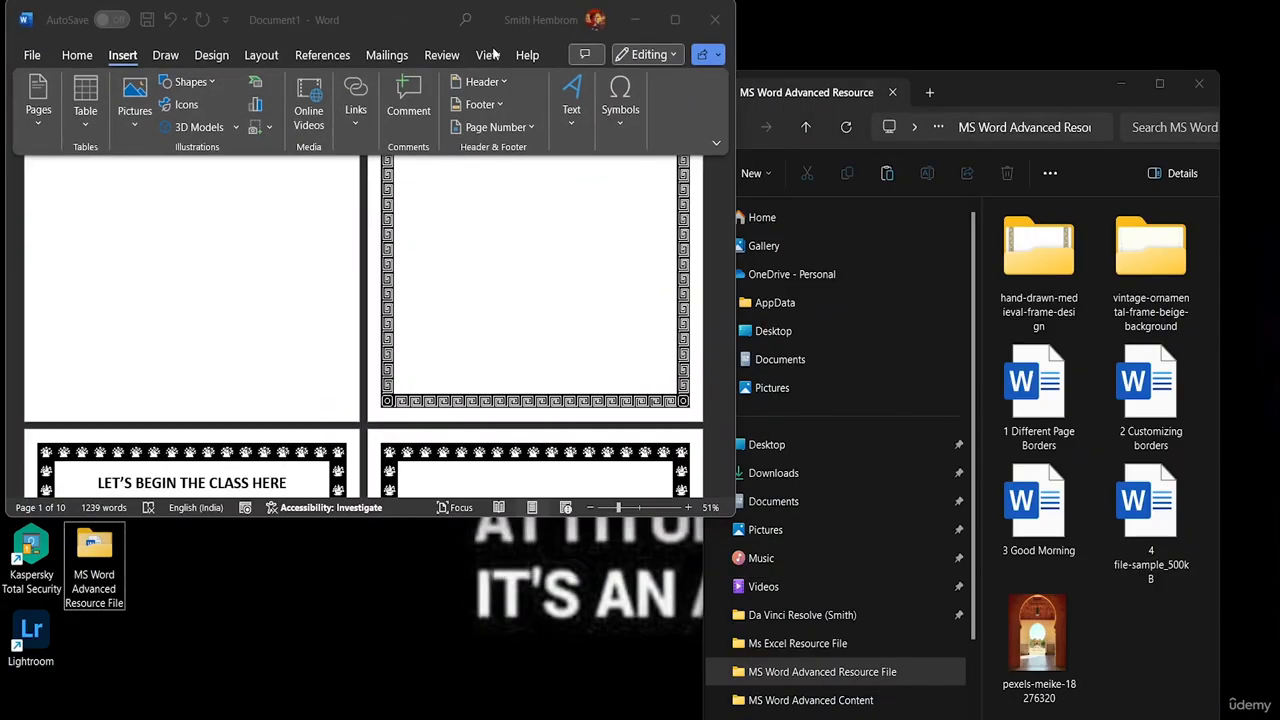
drag(398, 16, 374, 120)
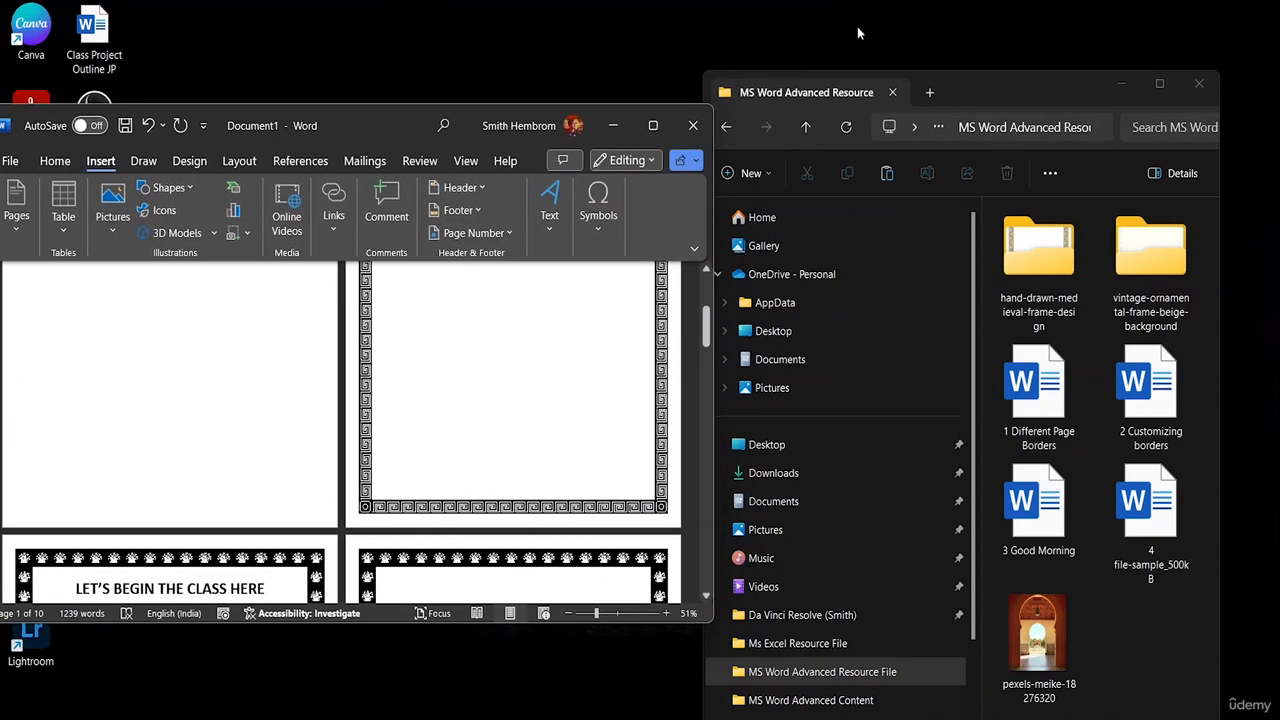
- Open "1 Different Page Borders" beside the combined document and compare its pages with the first merged pages
double_click(1043, 428)
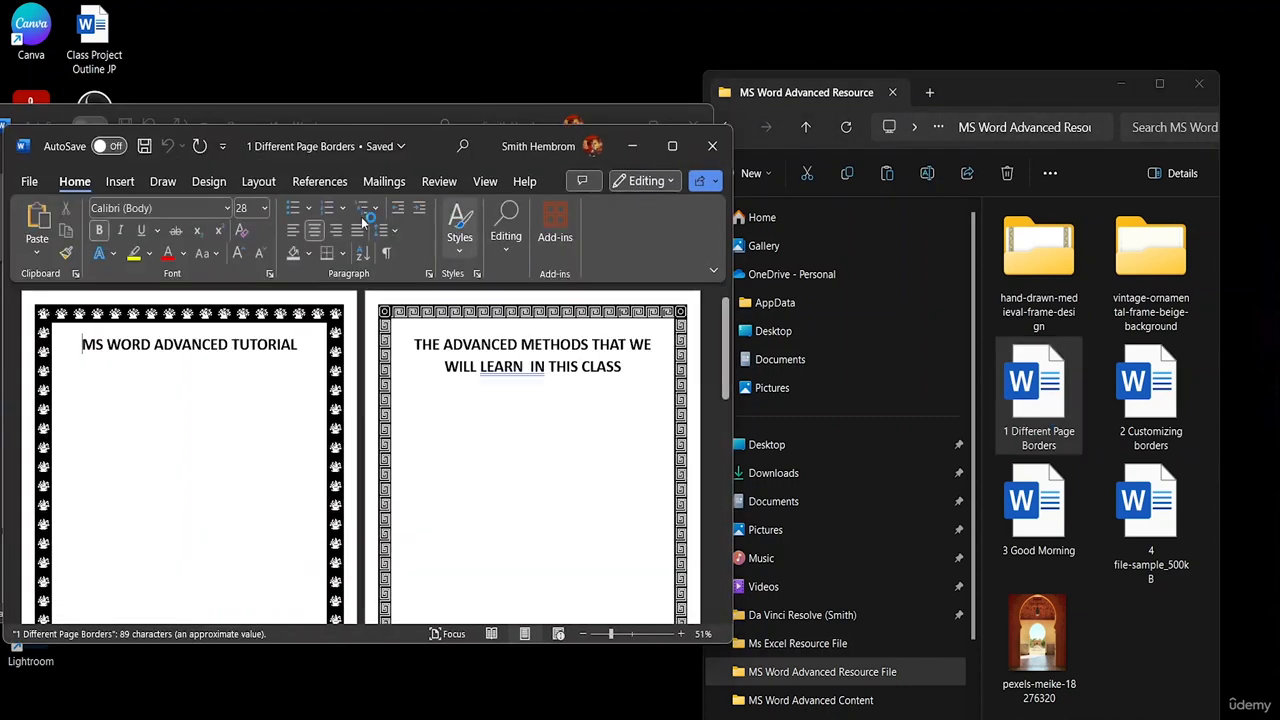
drag(428, 146, 961, 113)
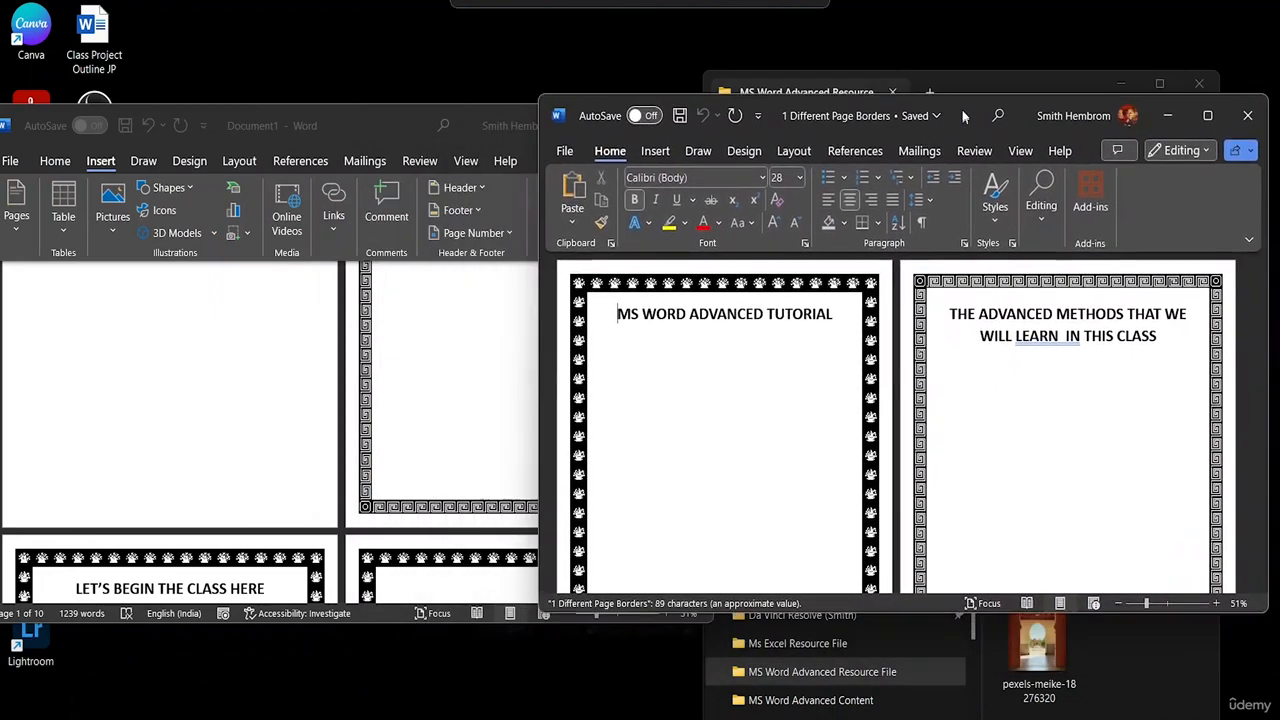
scroll(430, 455, up, 5)
scroll(432, 447, down, 5)
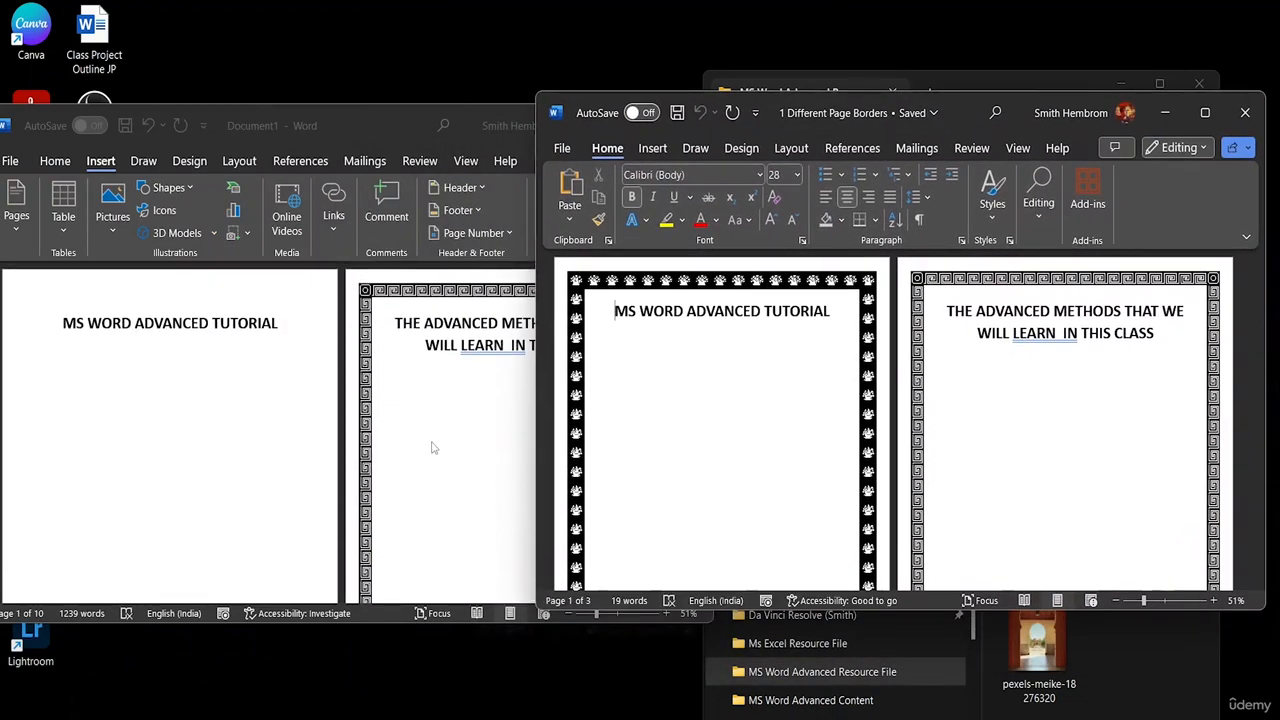
- Minimize the first source file, open "2 Customizing borders" beside the combined document, and compare it with the merged pages
click(1164, 112)
double_click(1157, 436)
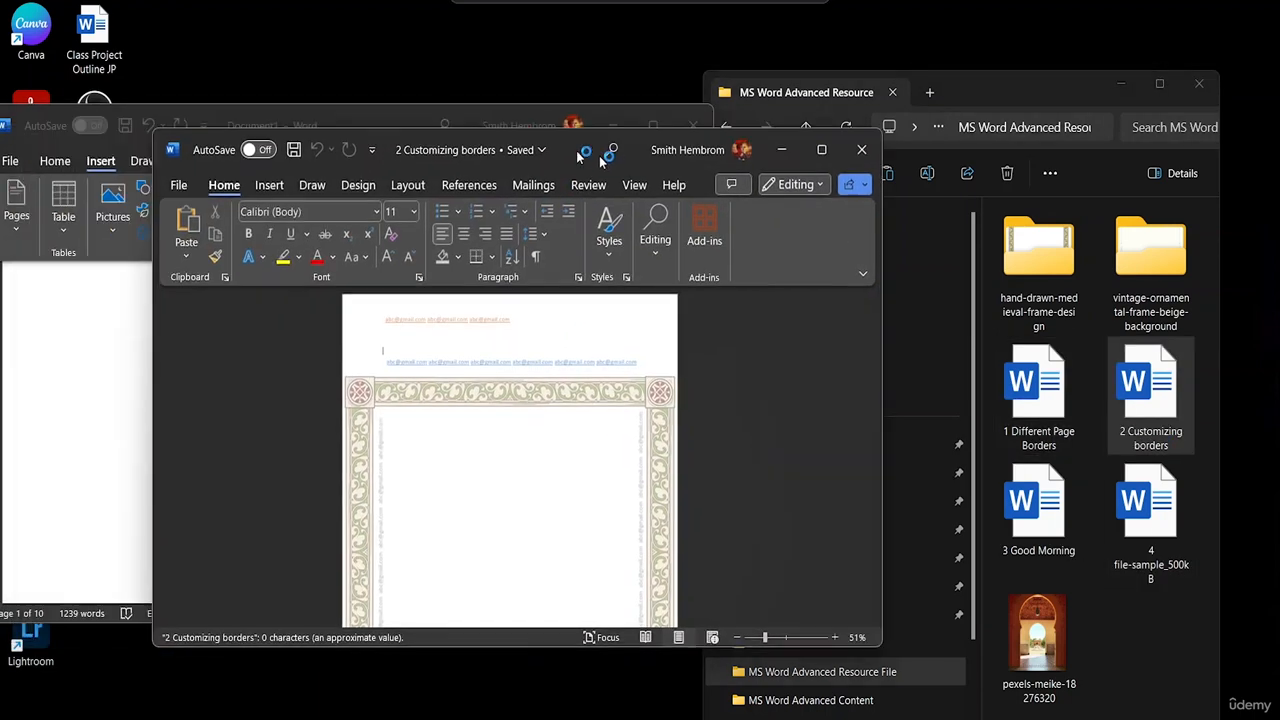
drag(420, 146, 928, 42)
scroll(360, 455, down, 5)
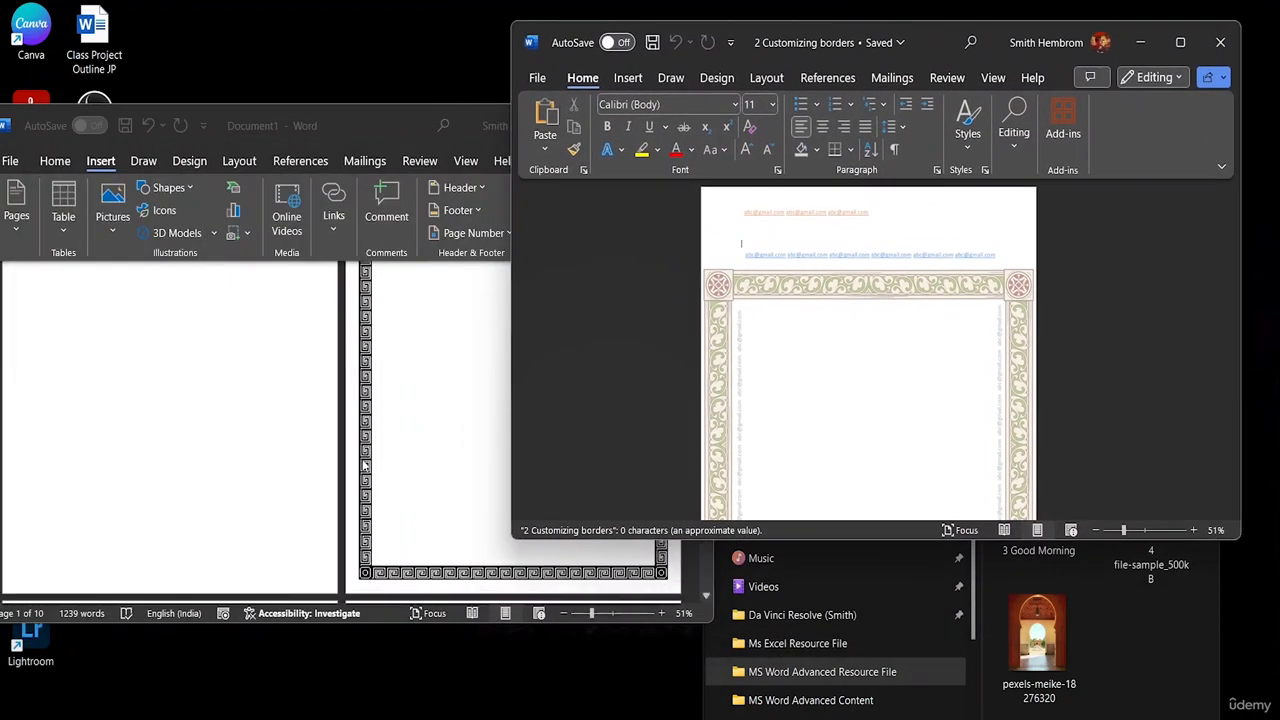
scroll(360, 455, down, 4)
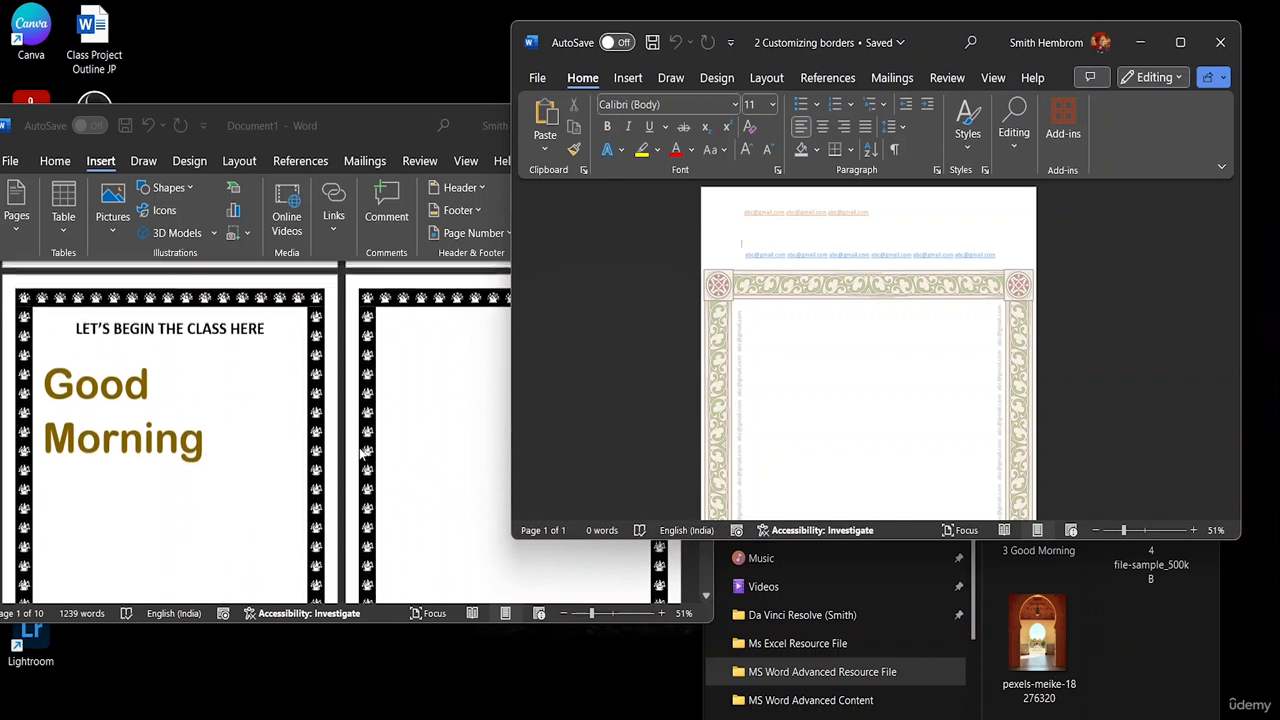
- Look over the Good Morning pages of the combined document alongside the open "2 Customizing borders" file
scroll(362, 452, down, 6)
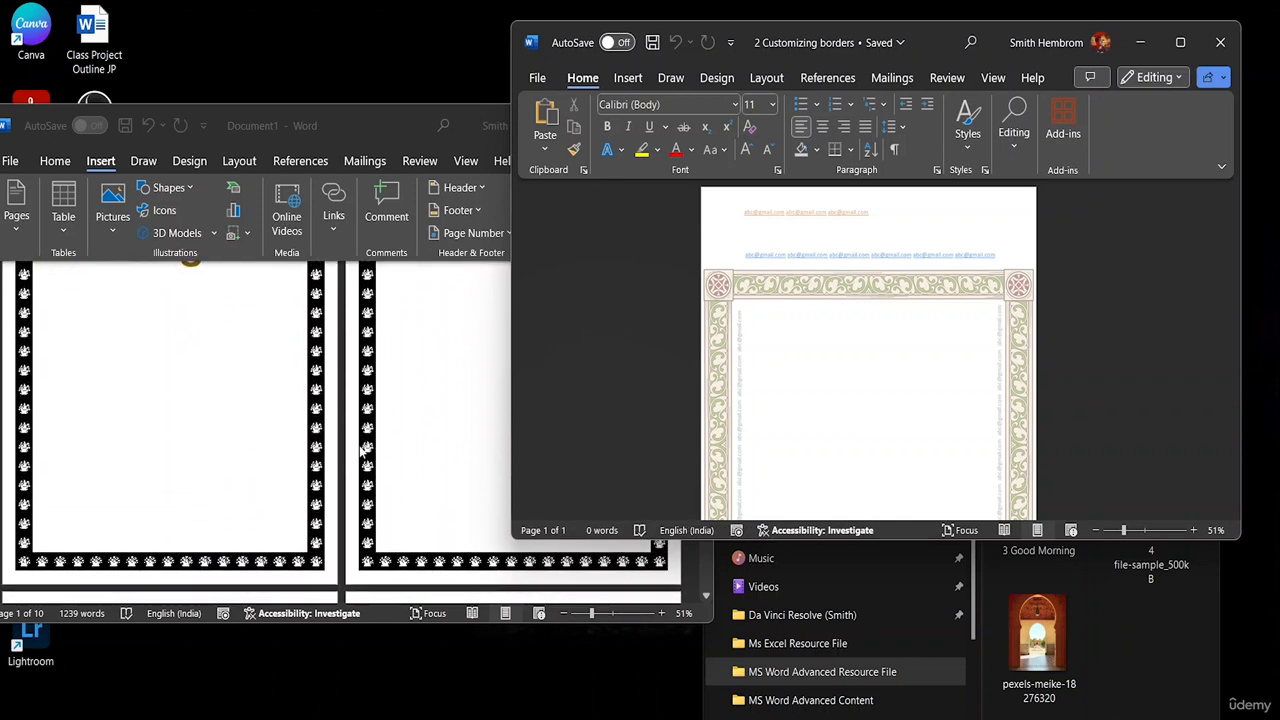
scroll(364, 437, up, 4)
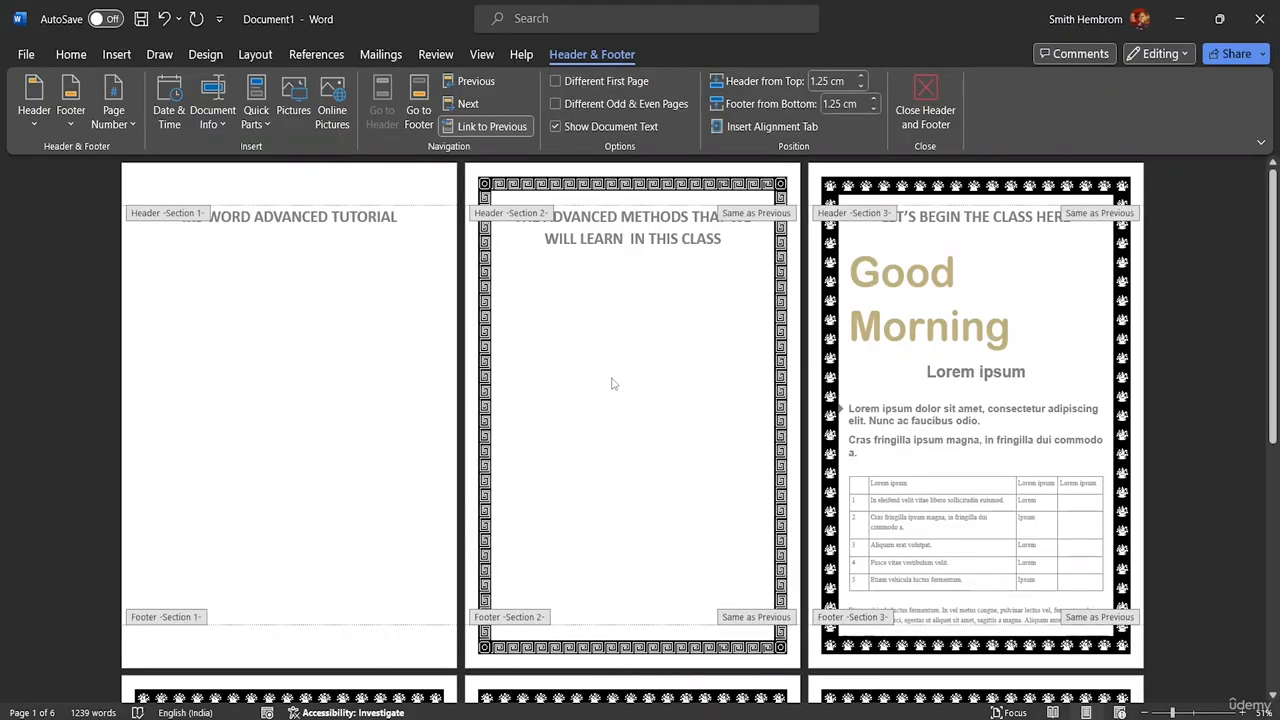
- Exit header and footer editing in the combined document and delete "IN THIS CLASS" from the end of the page 2 heading
double_click(613, 384)
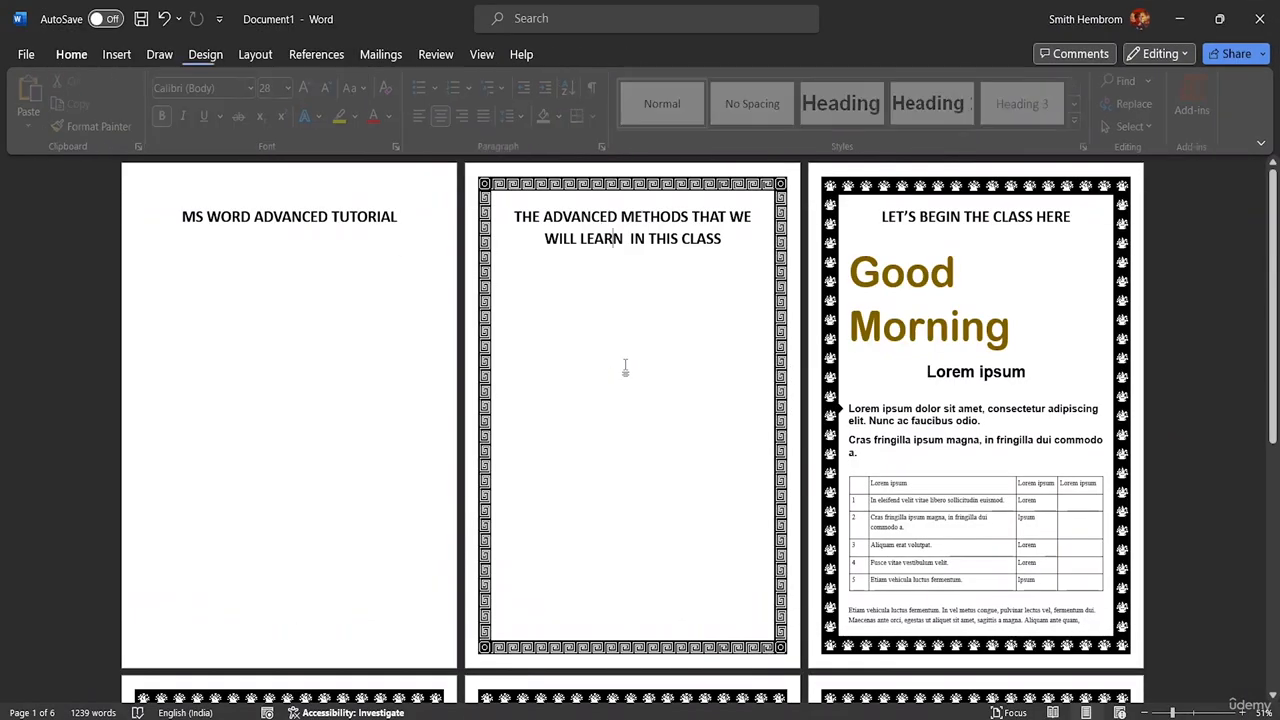
click(724, 238)
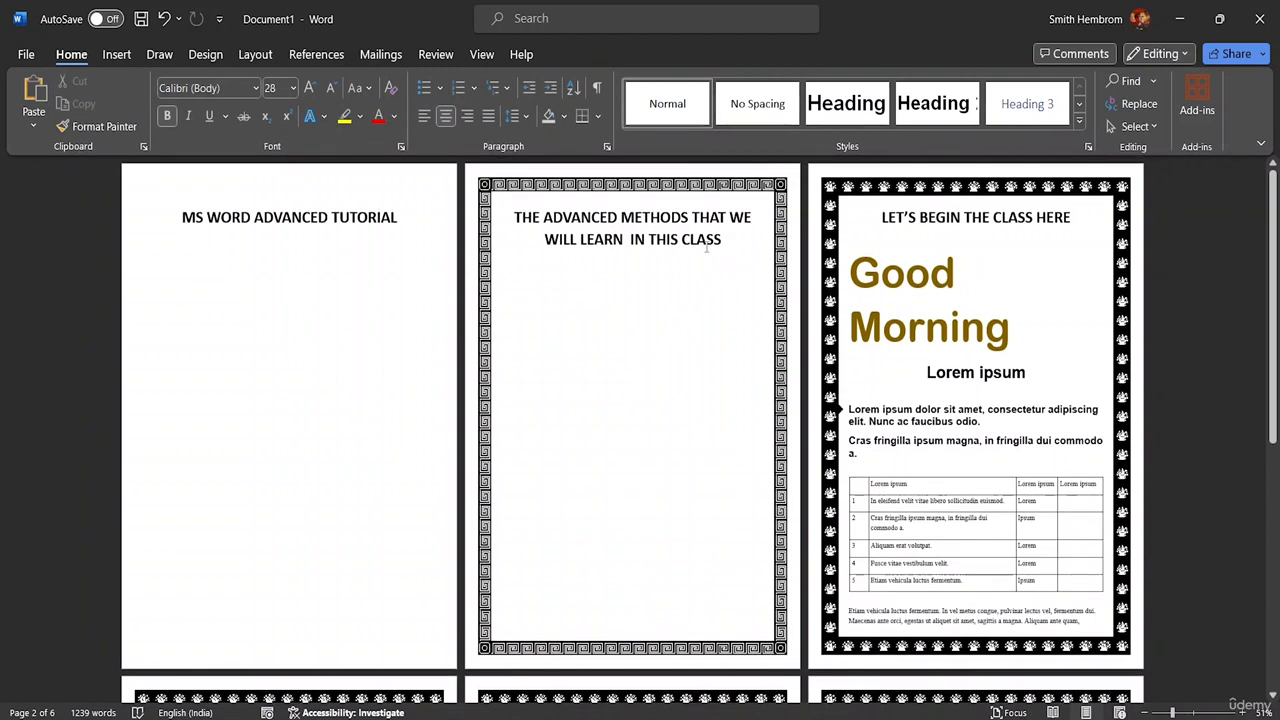
key(BackSpace)
key(BackSpace)
key(BackSpace)
key(BackSpace)
key(BackSpace)
key(BackSpace)
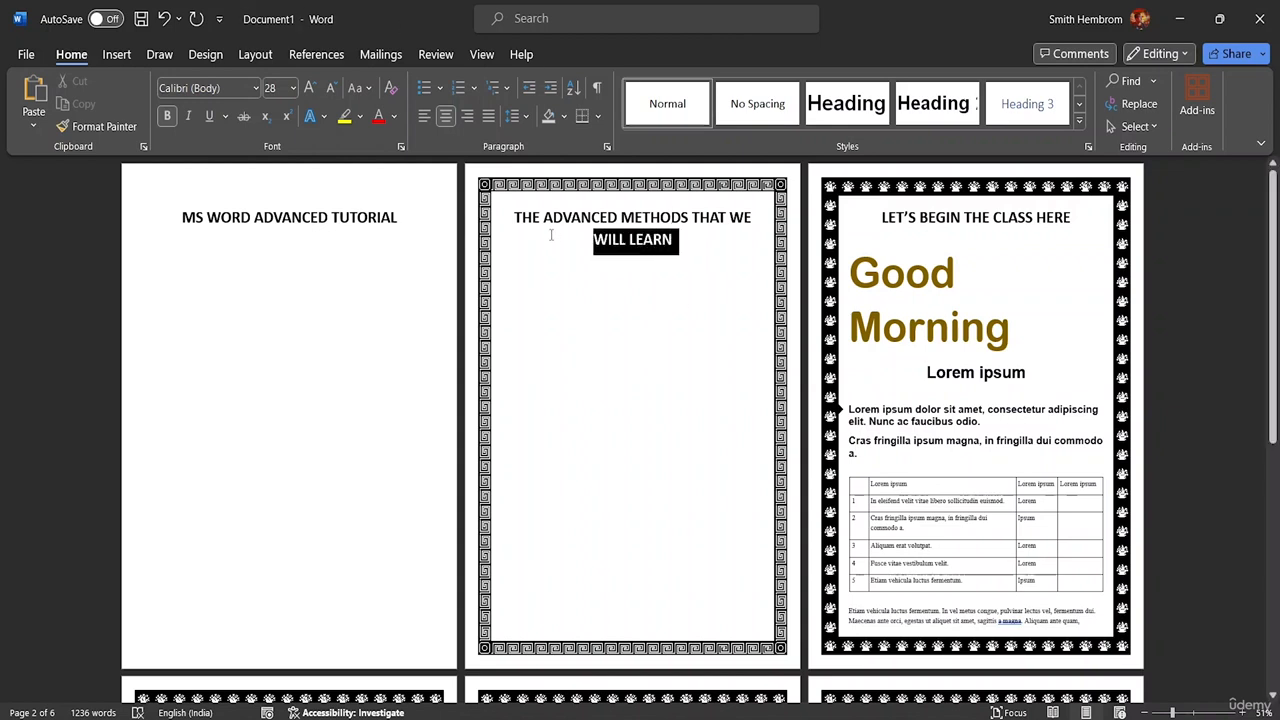
- Set the font size of the page 2 heading "THE ADVANCED METHODS THAT WE WILL LEARN" to 72
drag(550, 235, 506, 211)
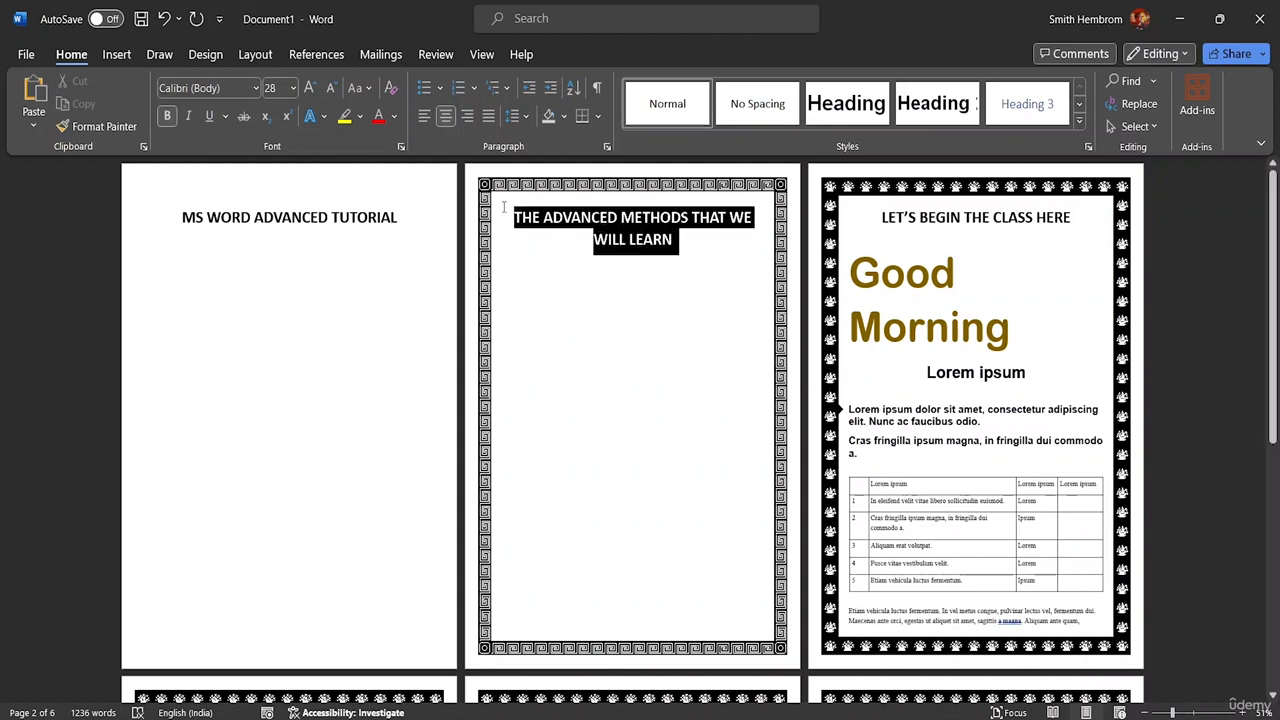
click(292, 88)
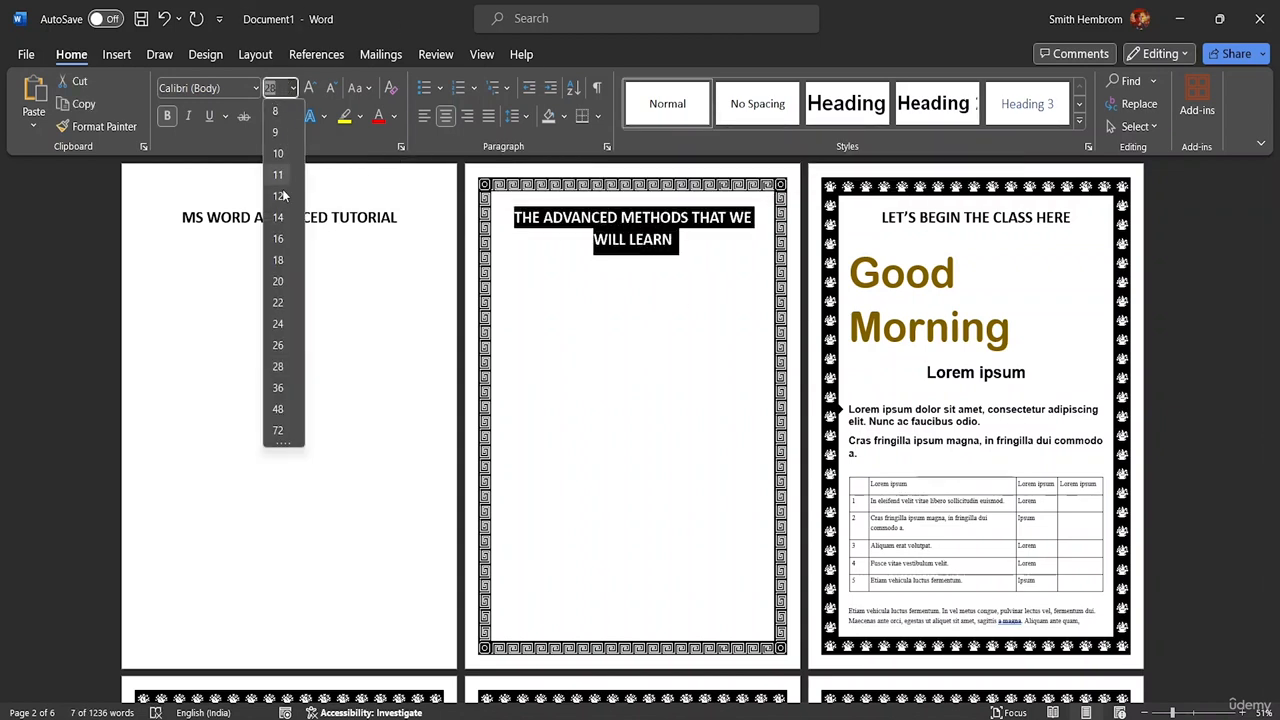
click(278, 431)
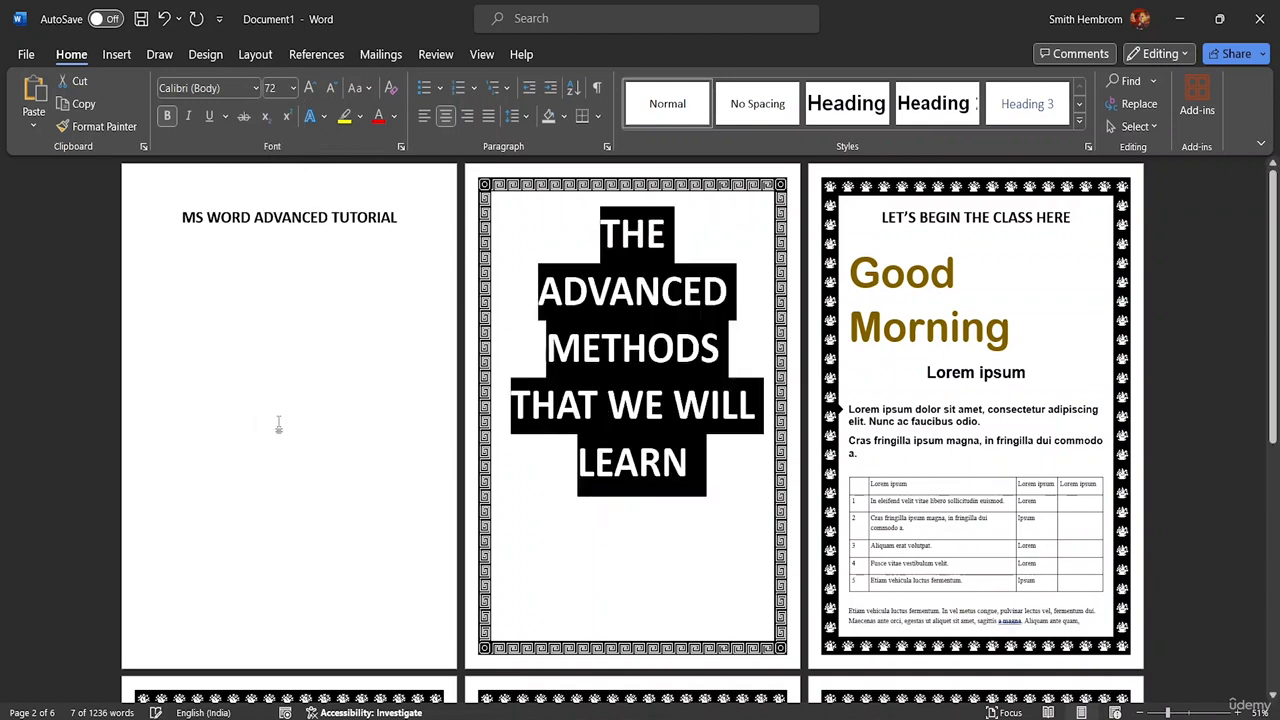
- Apply the white text effect with orange outline to the page 2 heading and set its outline to a dark gold theme color
click(324, 118)
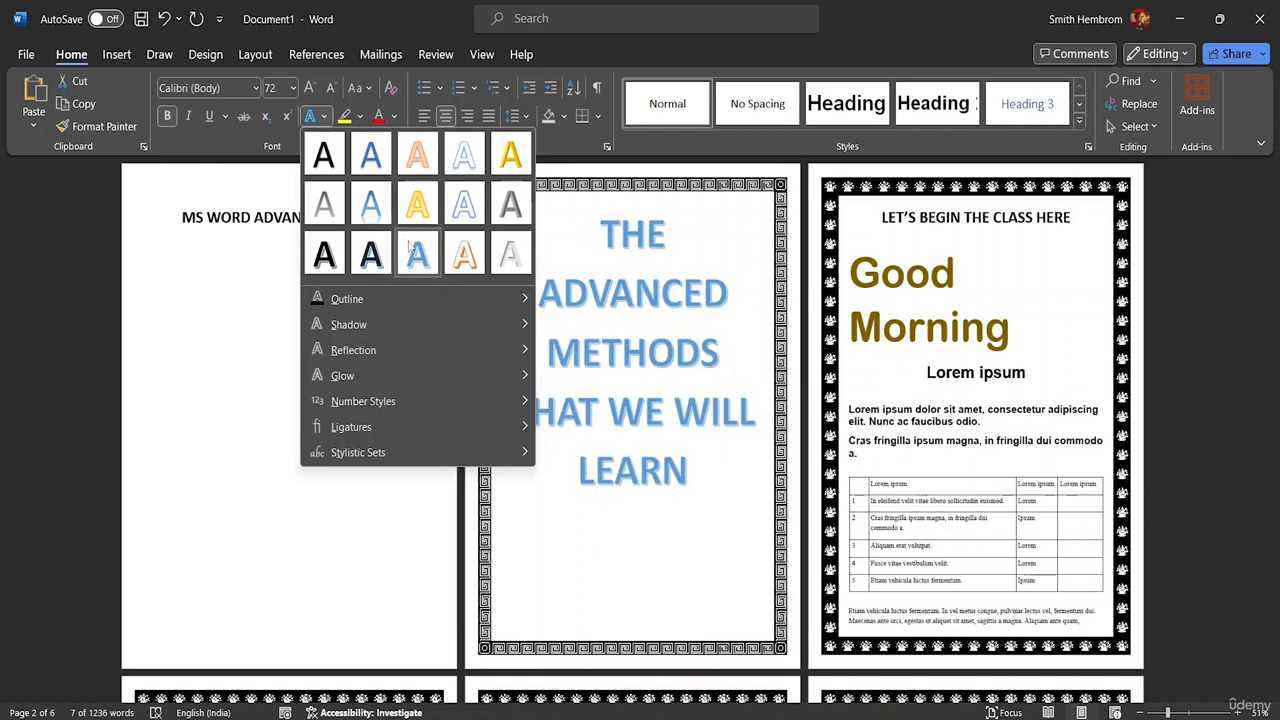
click(464, 258)
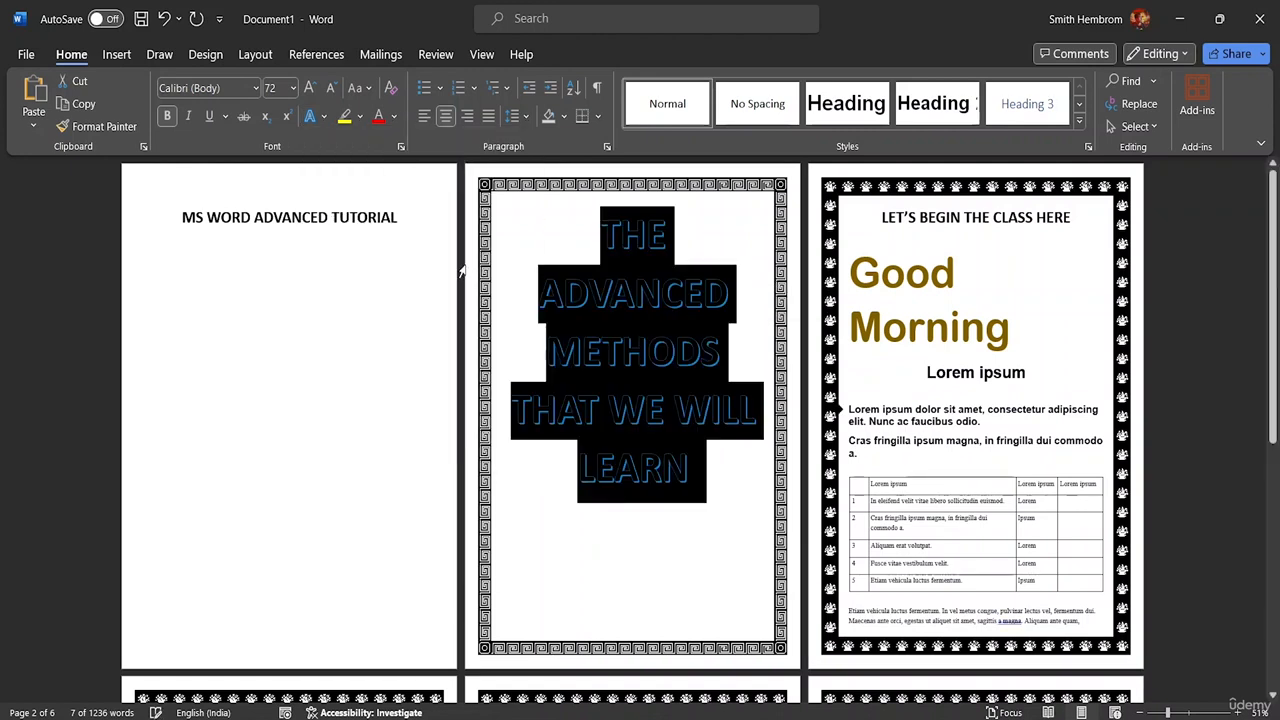
click(324, 116)
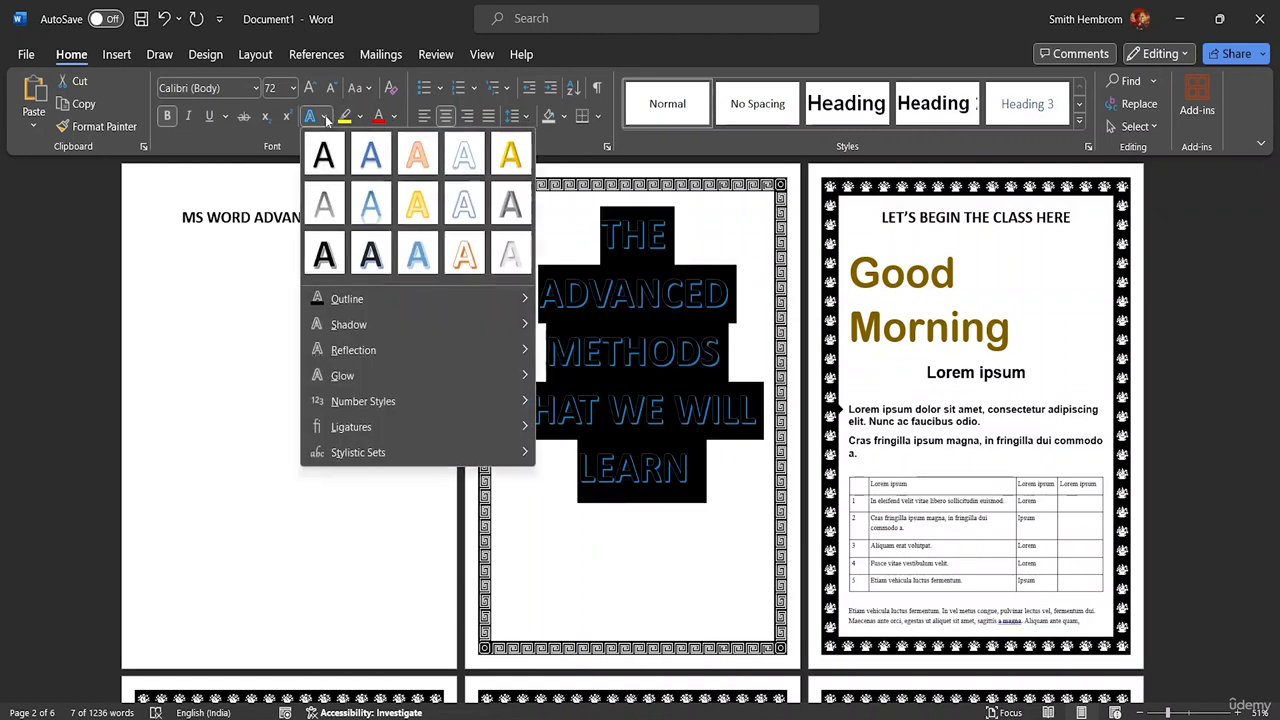
mouse_move(444, 300)
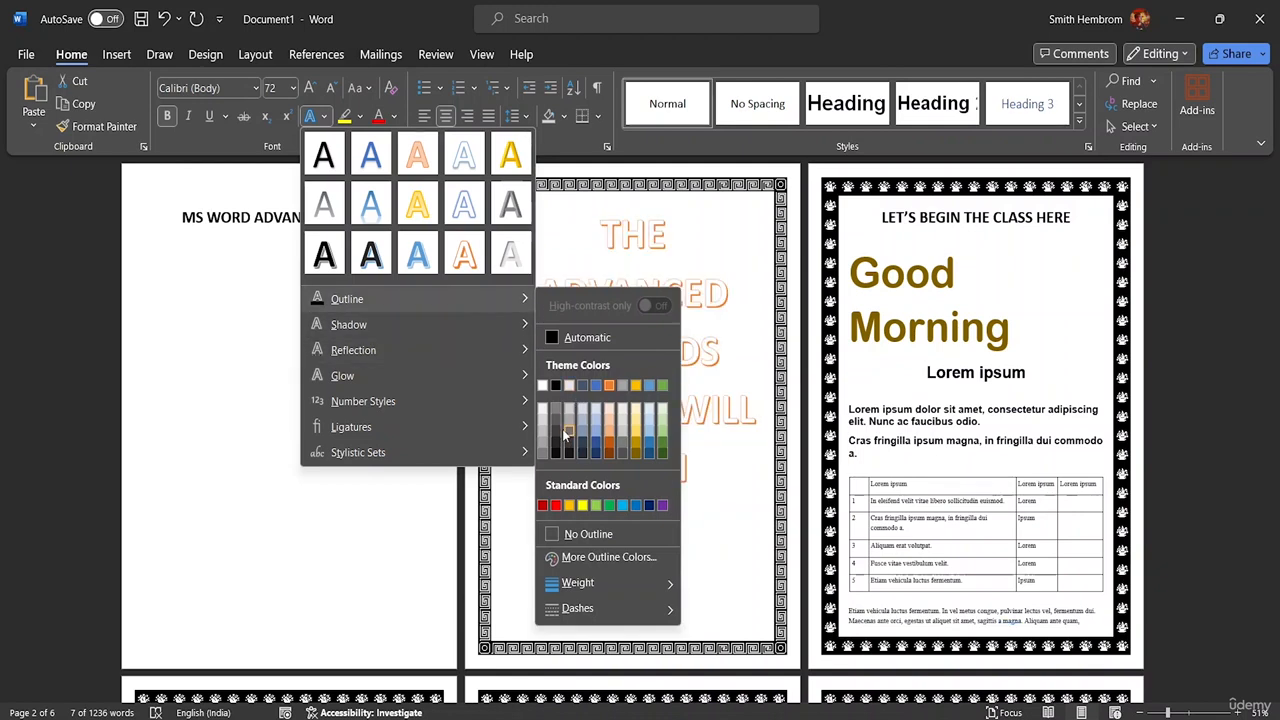
click(635, 444)
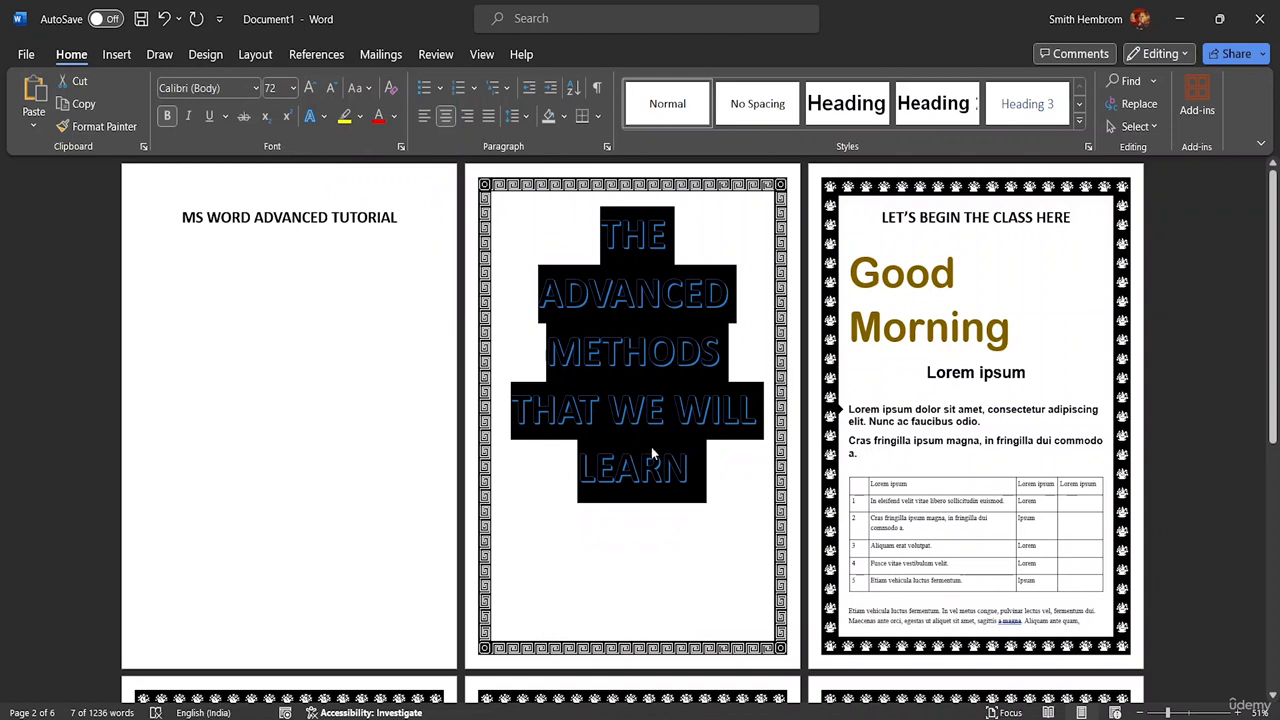
click(733, 465)
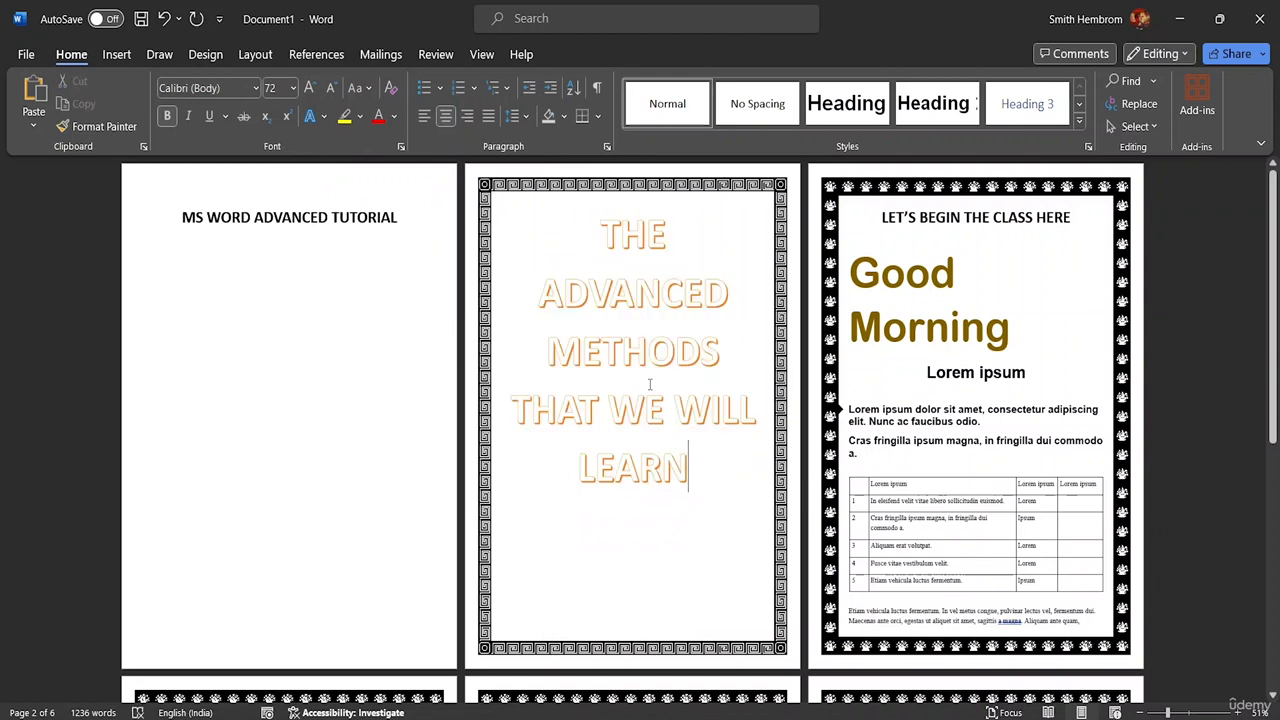
- Choose a dark grey shade of the black theme color and apply it as the font color of the whole page 2 heading
click(394, 116)
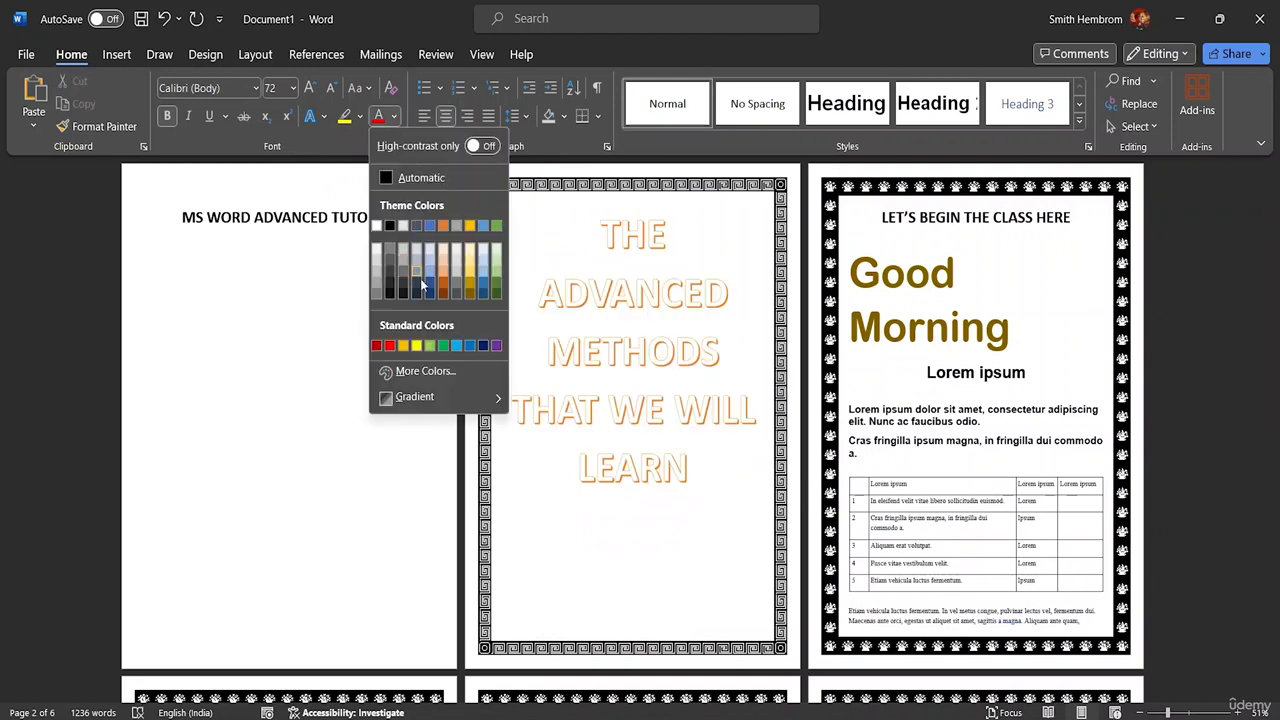
click(390, 286)
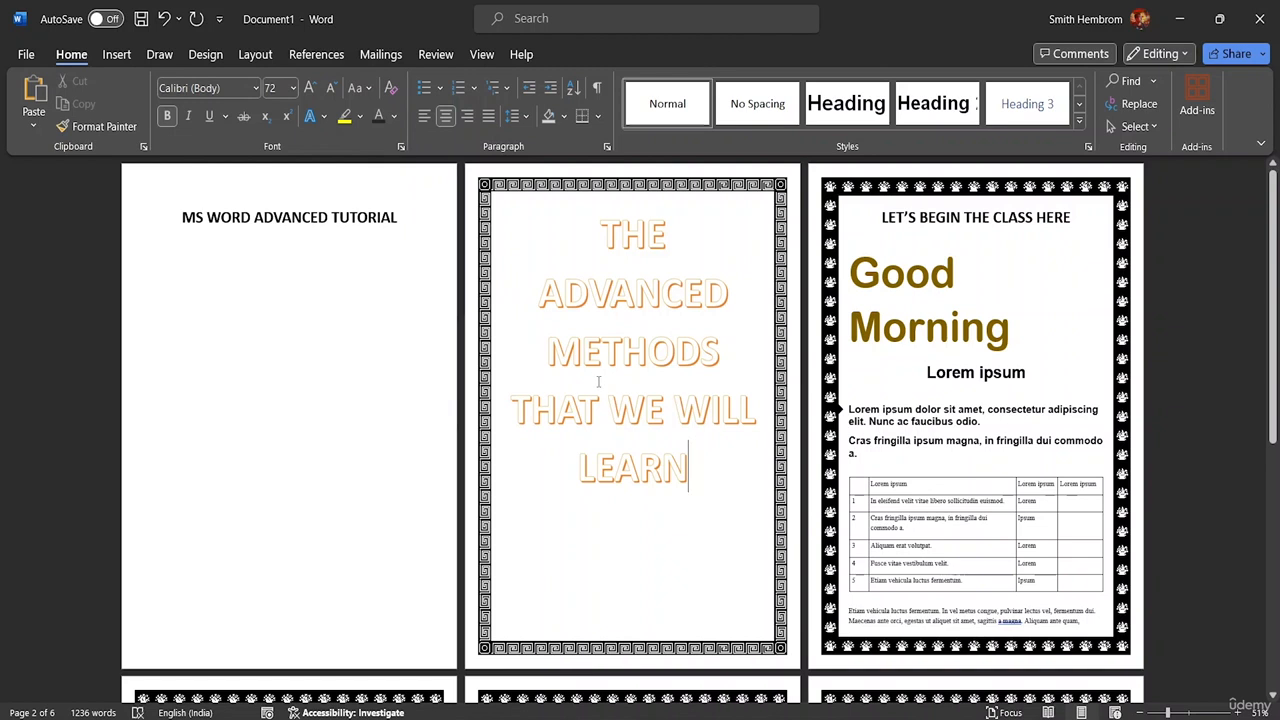
drag(692, 459, 600, 234)
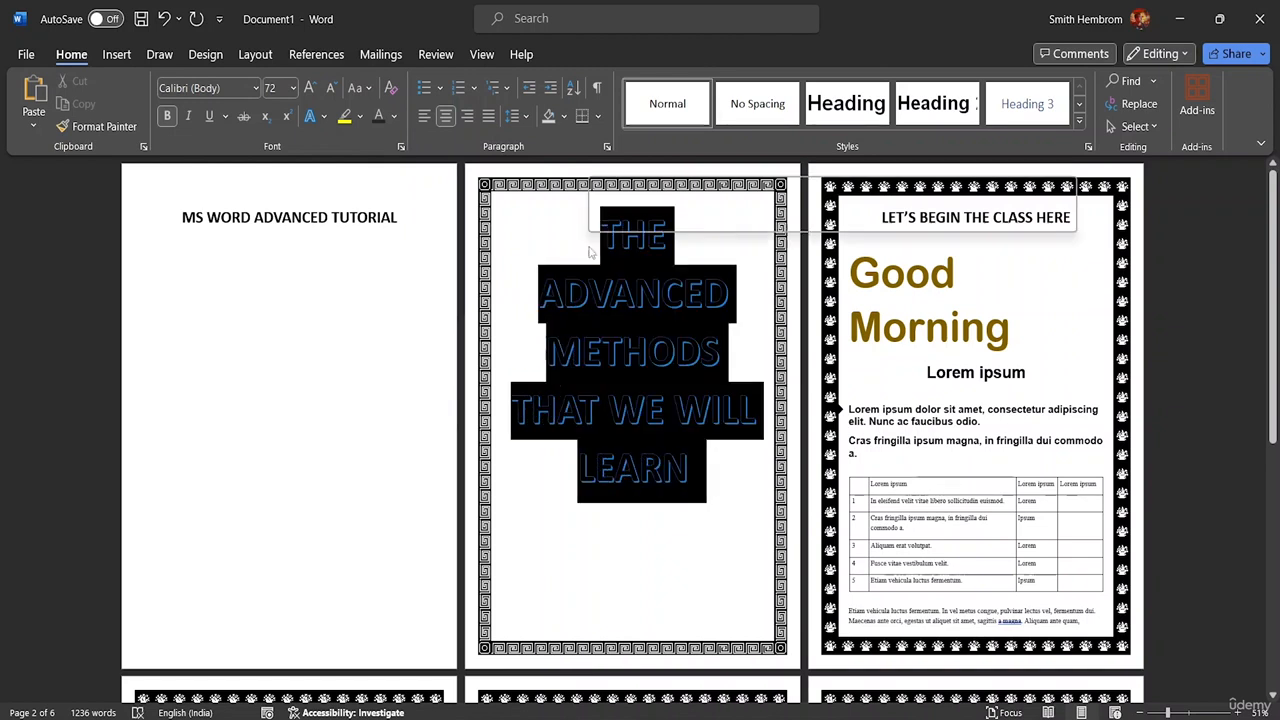
click(378, 116)
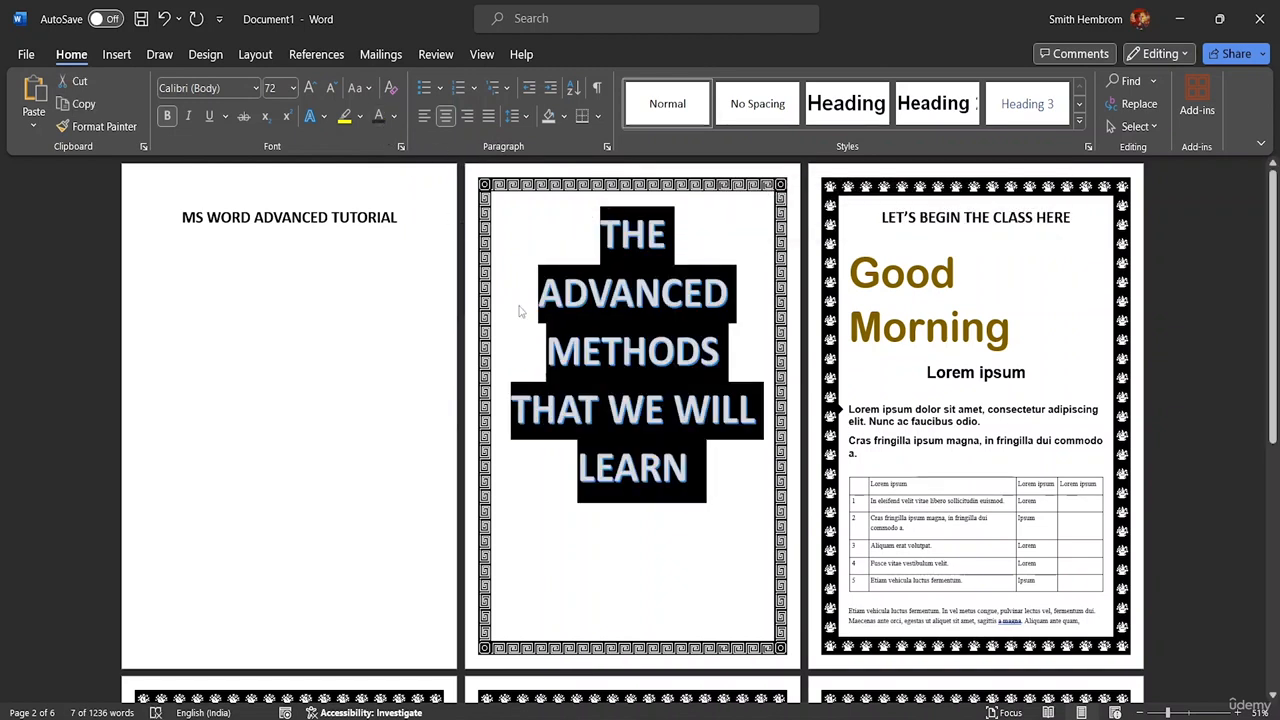